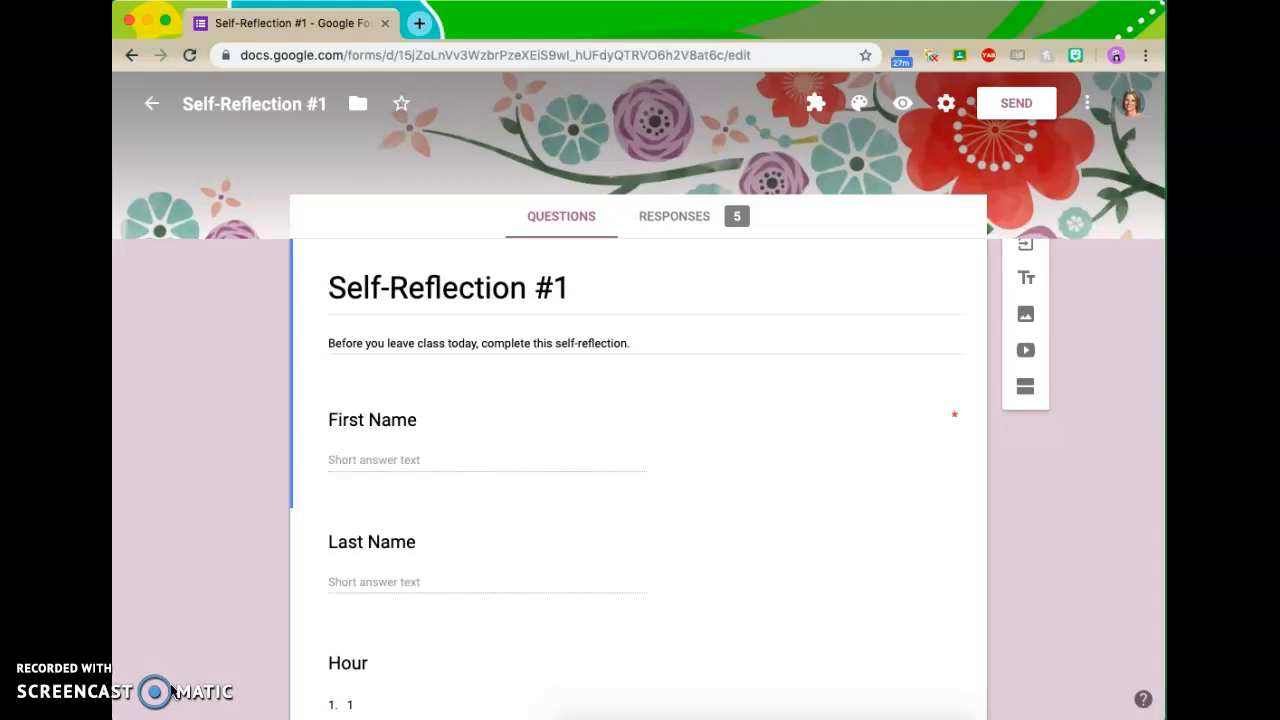
Step: Open the form's collected responses in their linked spreadsheet
click(688, 222)
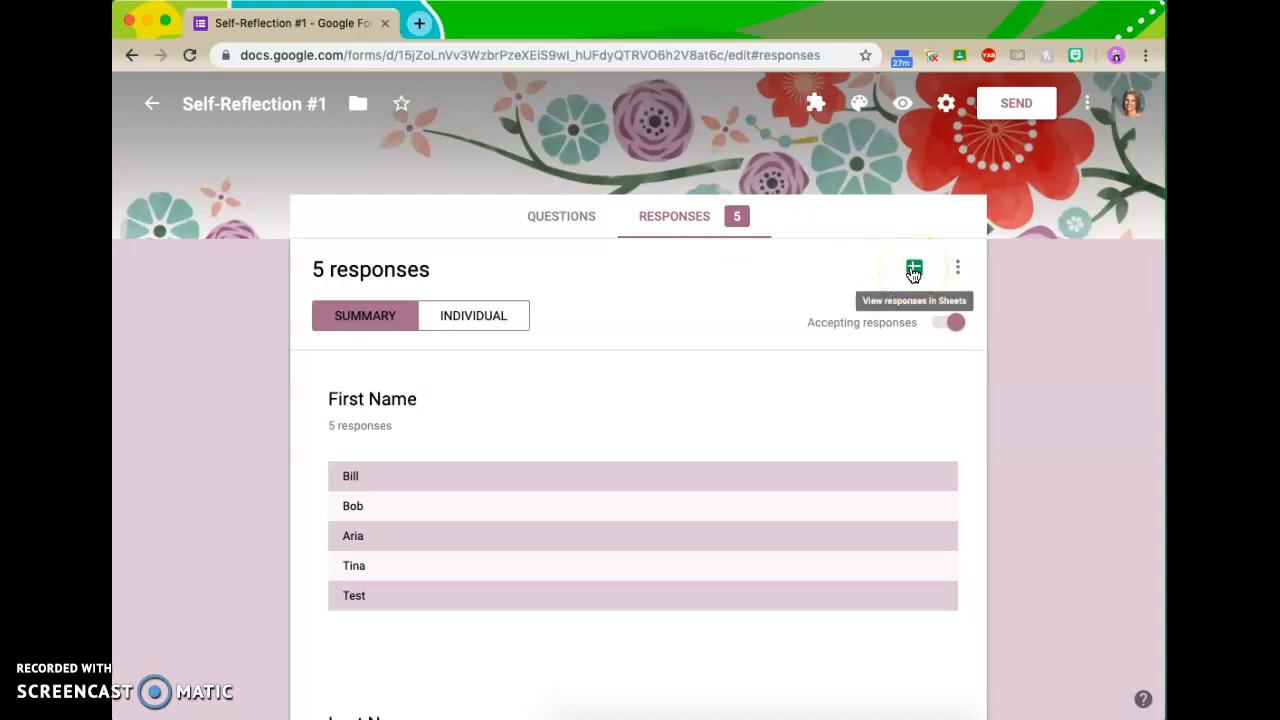
click(913, 270)
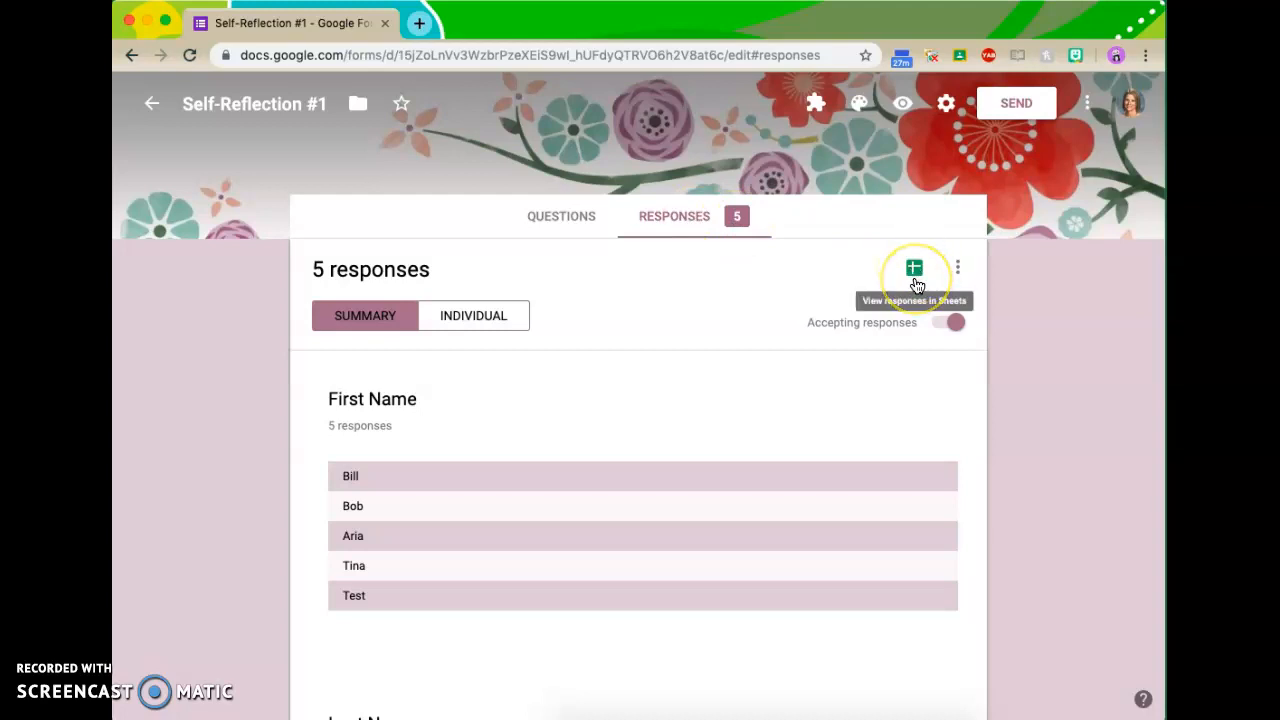
click(914, 270)
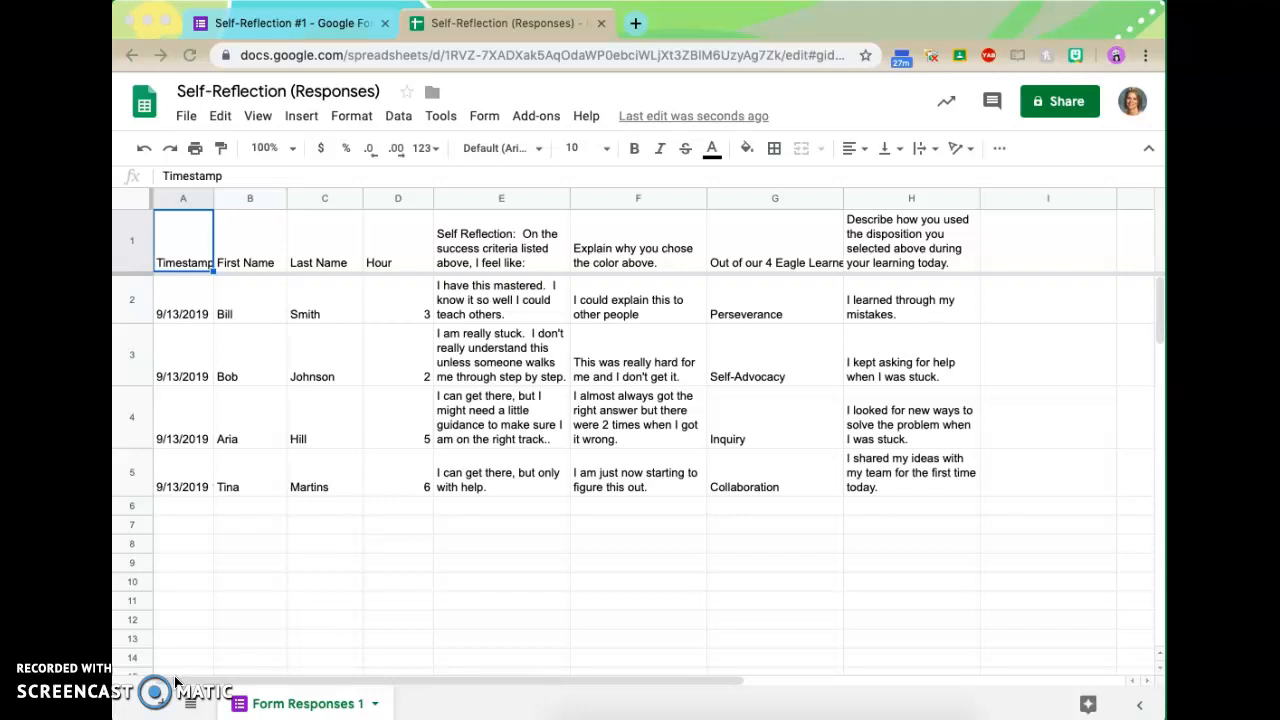
Step: Start a conditional formatting rule for the whole self-reflection answer column E
click(511, 198)
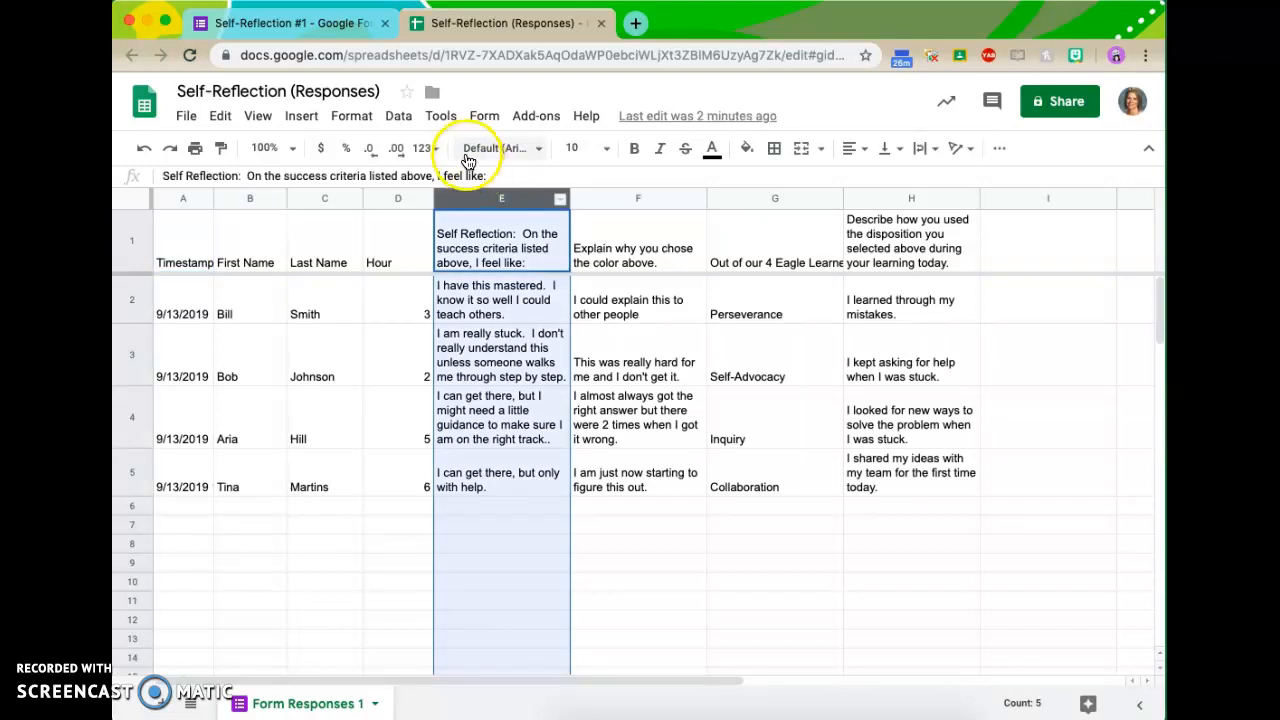
click(363, 122)
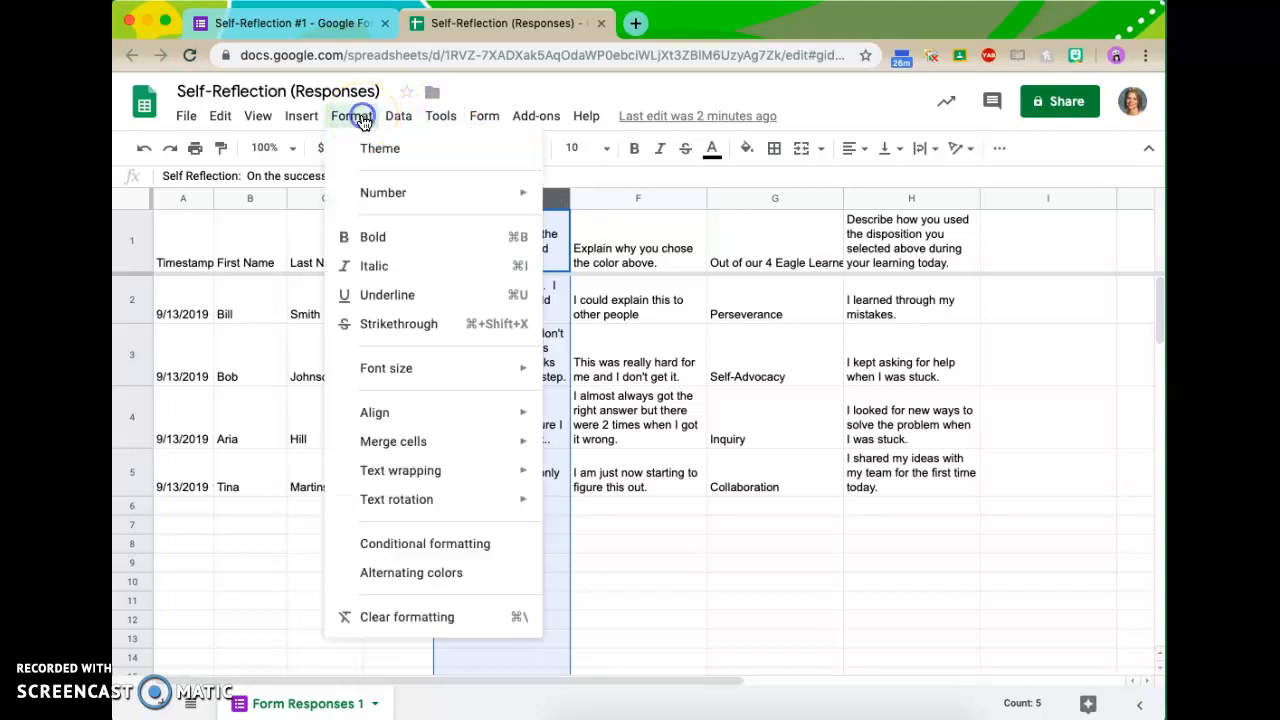
click(438, 543)
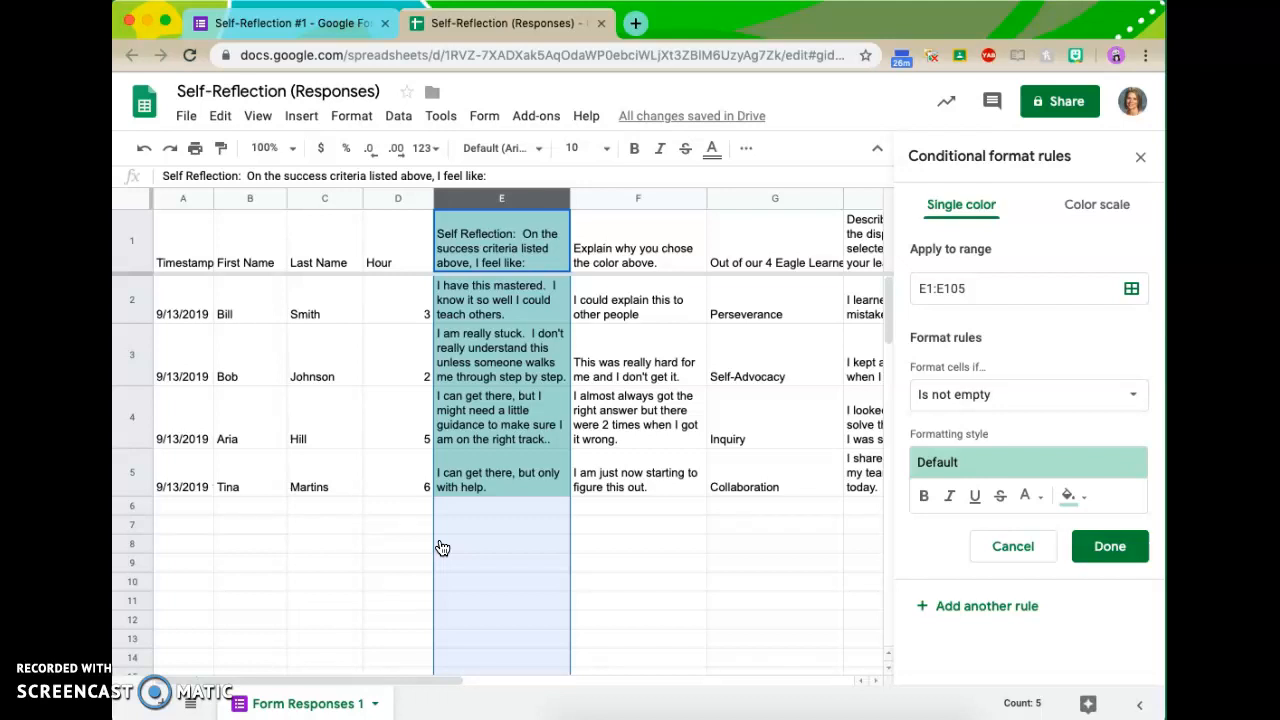
Step: Define the rule as text is exactly the "I am really stuck..." answer from E3, with a red fill
click(519, 349)
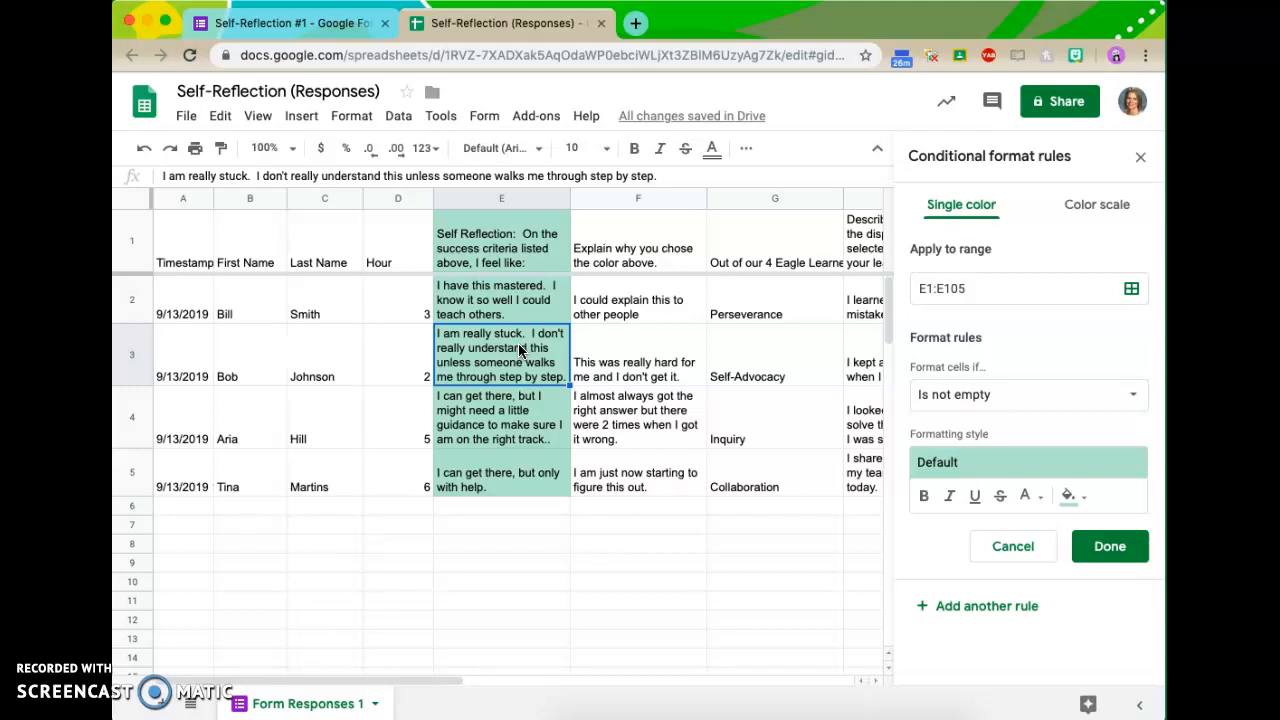
key(ctrl+c)
click(942, 395)
click(989, 556)
click(981, 444)
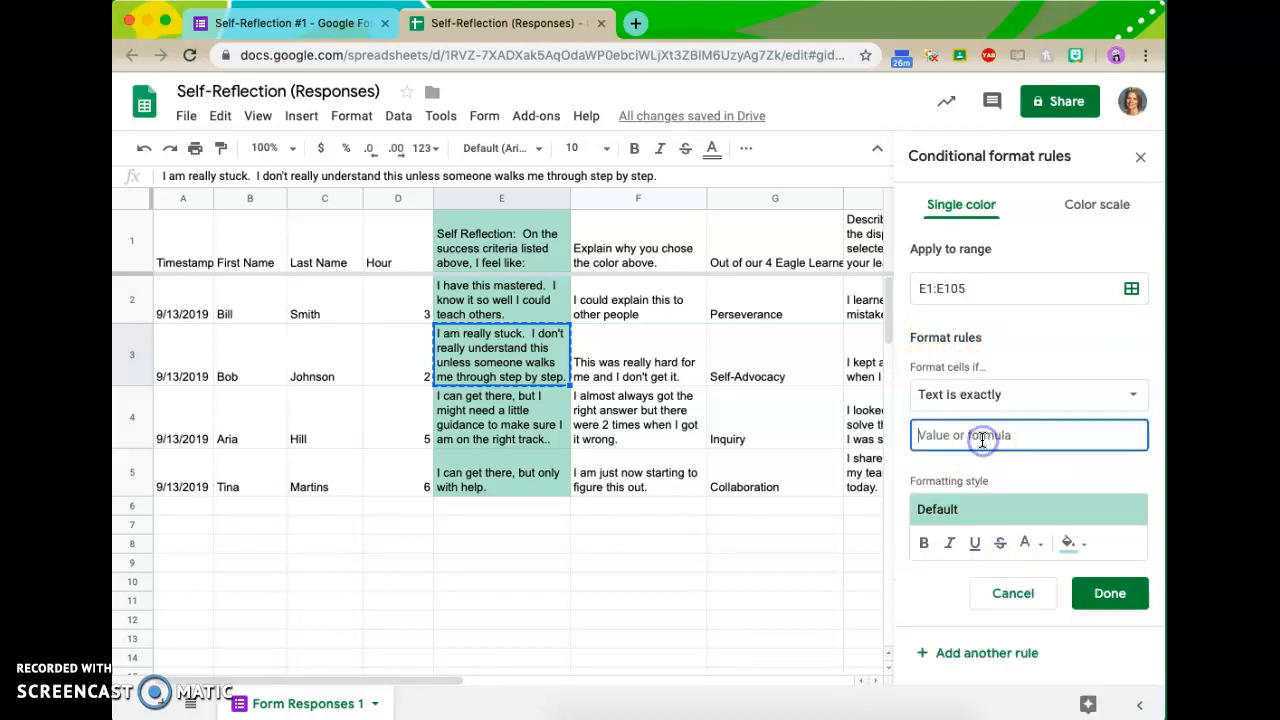
key(ctrl+v)
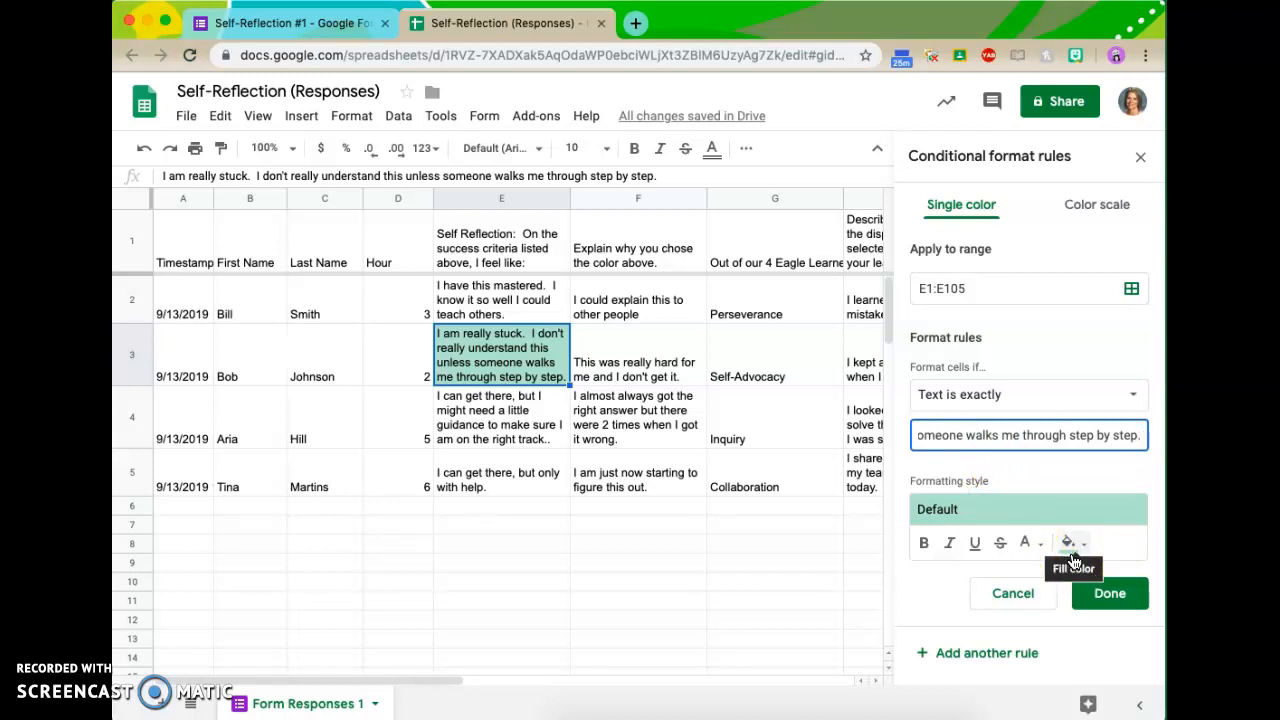
click(1072, 558)
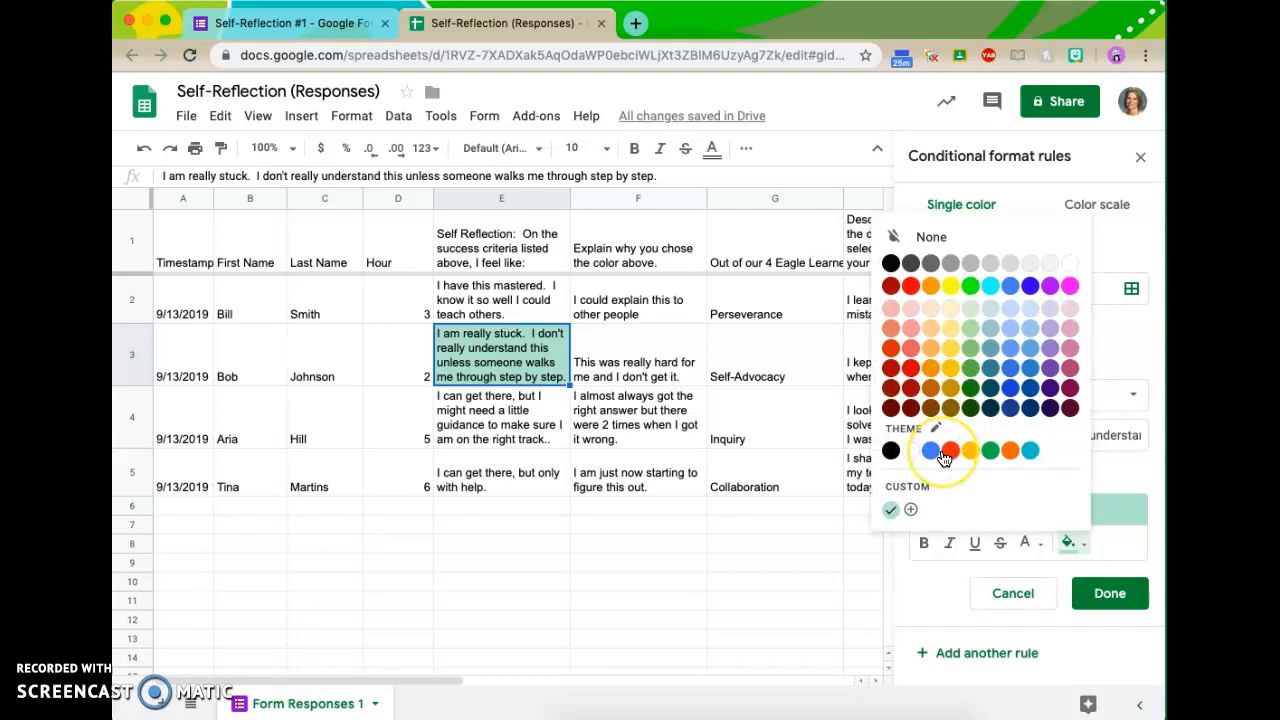
click(910, 368)
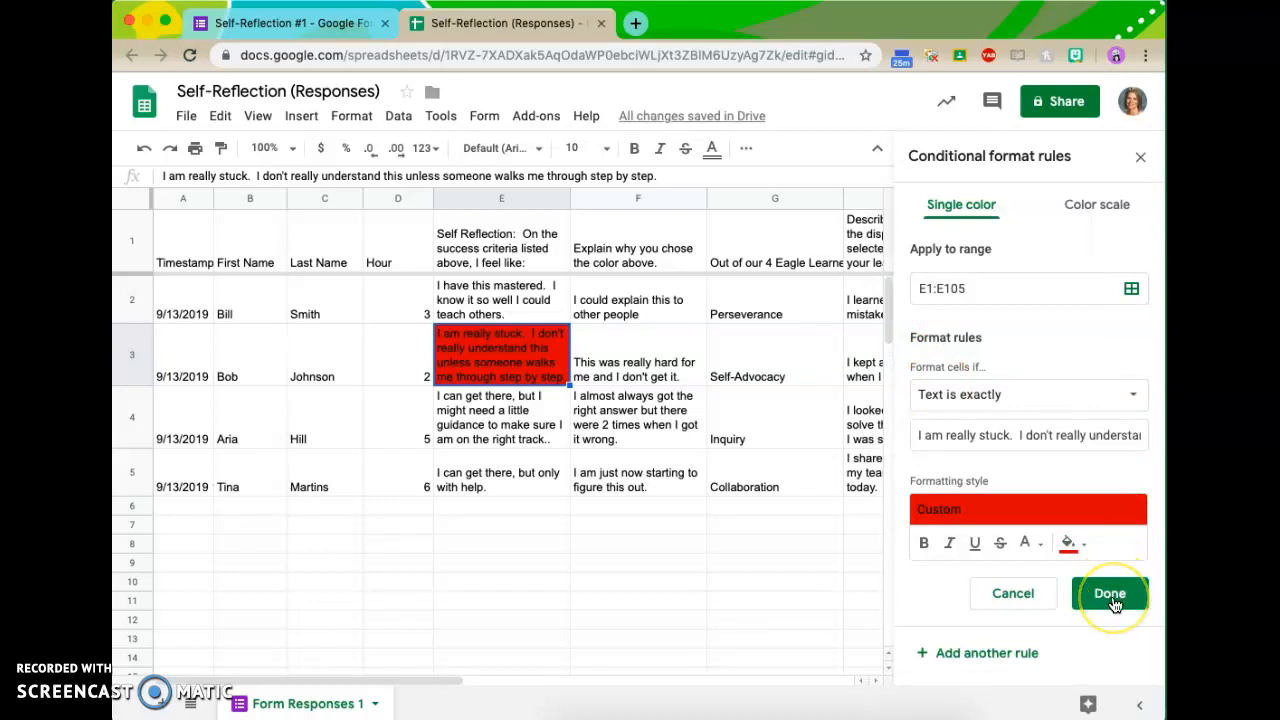
Step: Add a second rule giving cells whose text is exactly "I can get there, but only with help." a yellow-orange fill
click(990, 654)
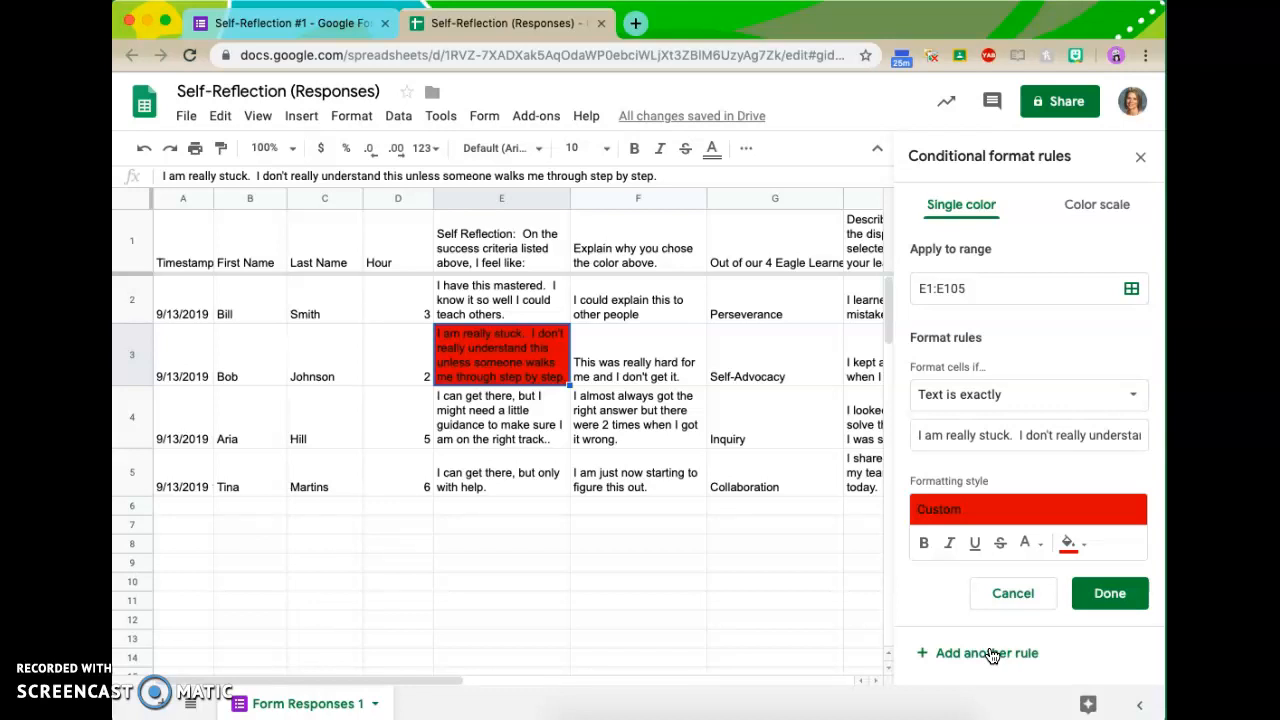
click(921, 290)
click(510, 472)
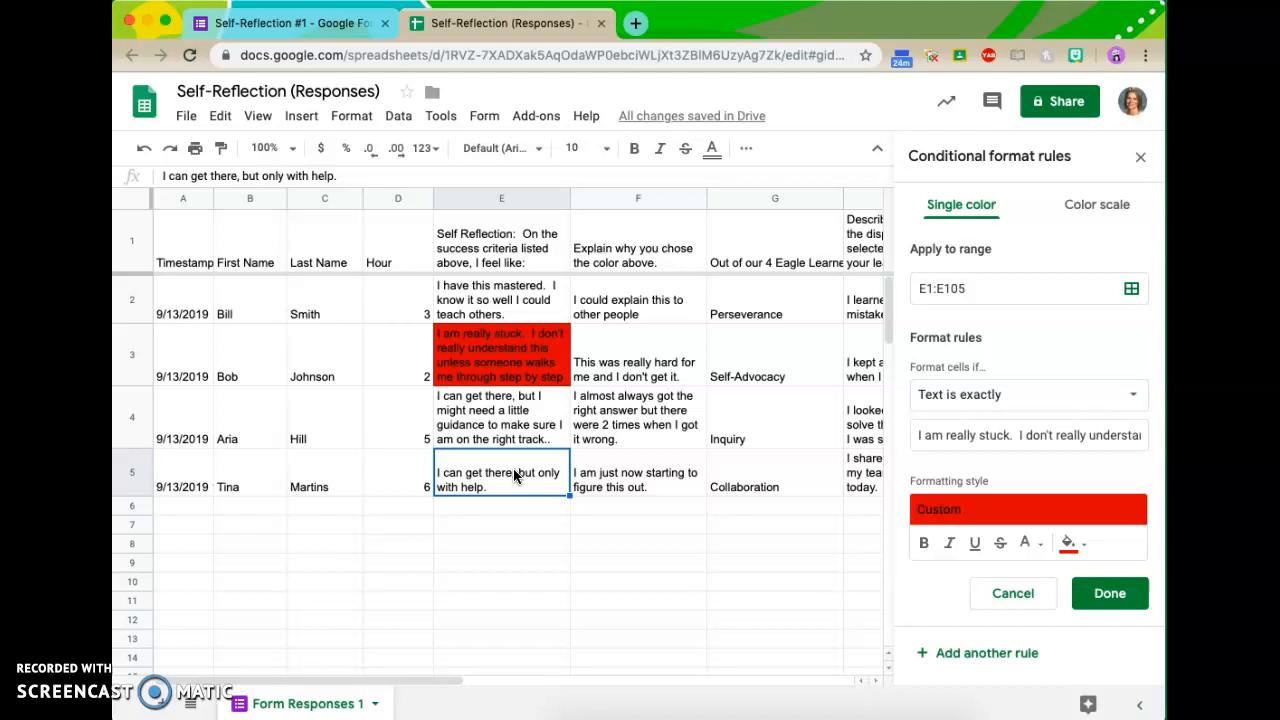
key(ctrl+c)
click(1008, 434)
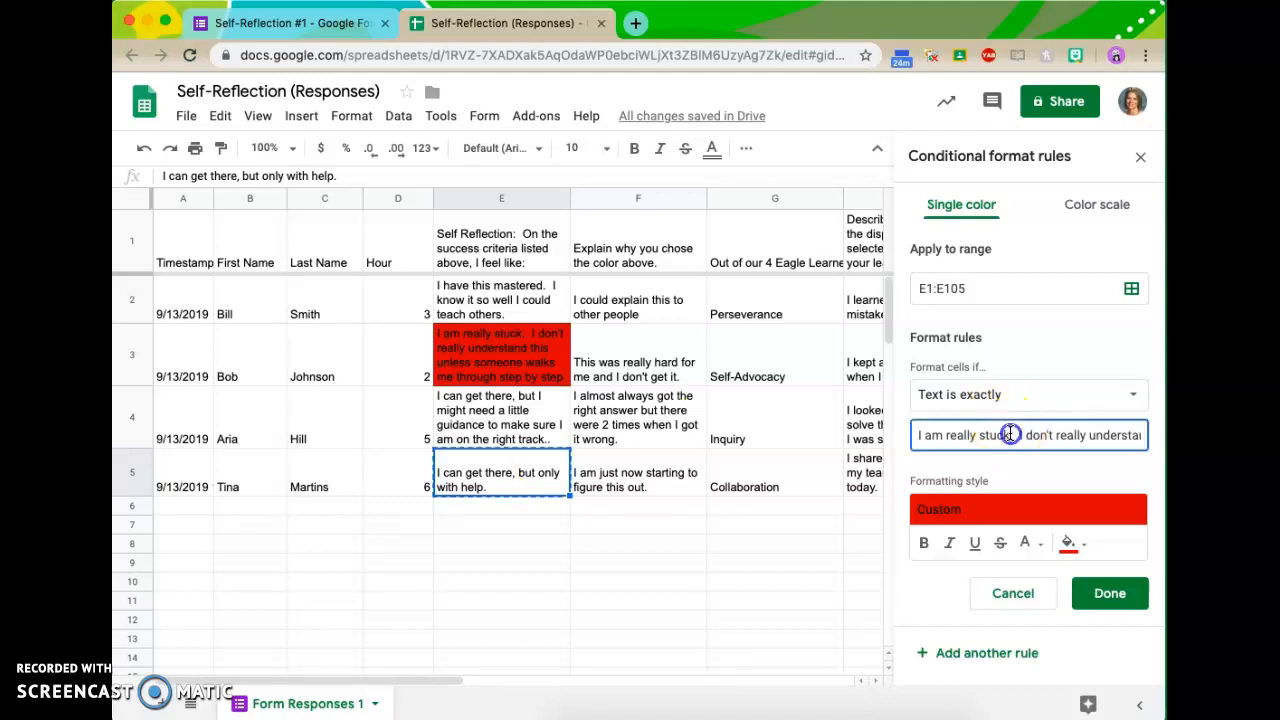
key(ctrl+a)
key(BackSpace)
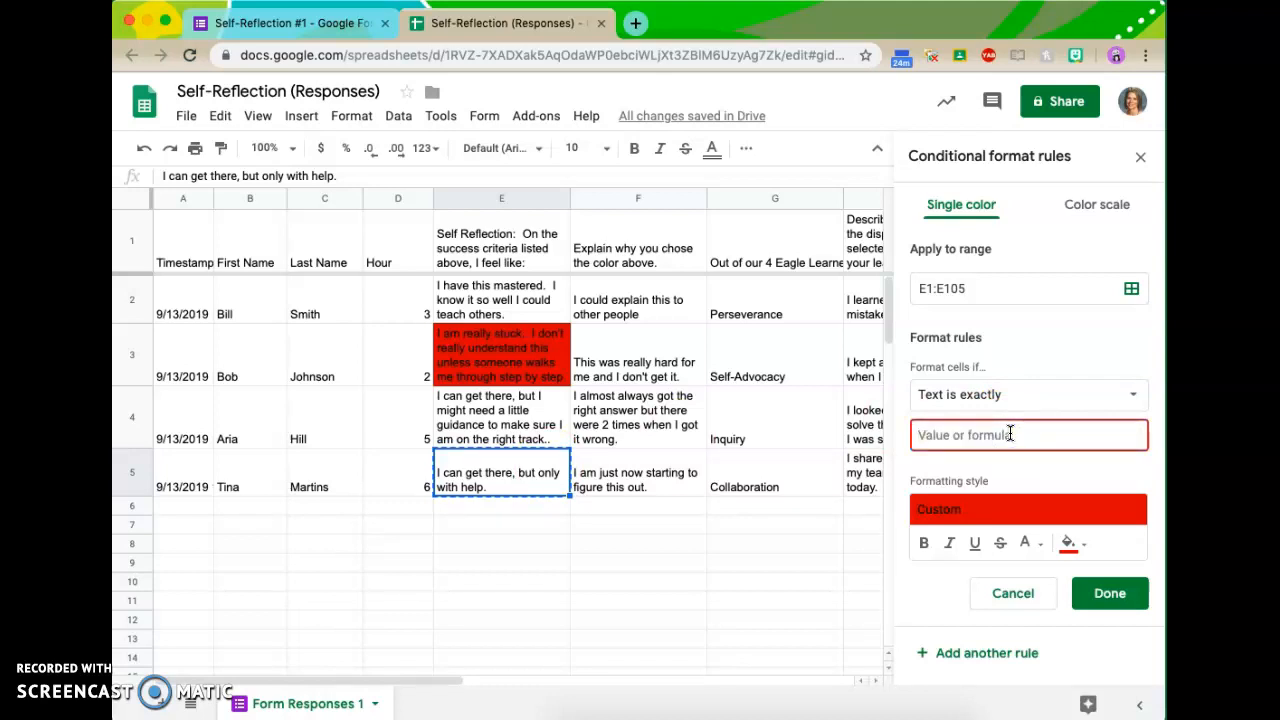
key(ctrl+v)
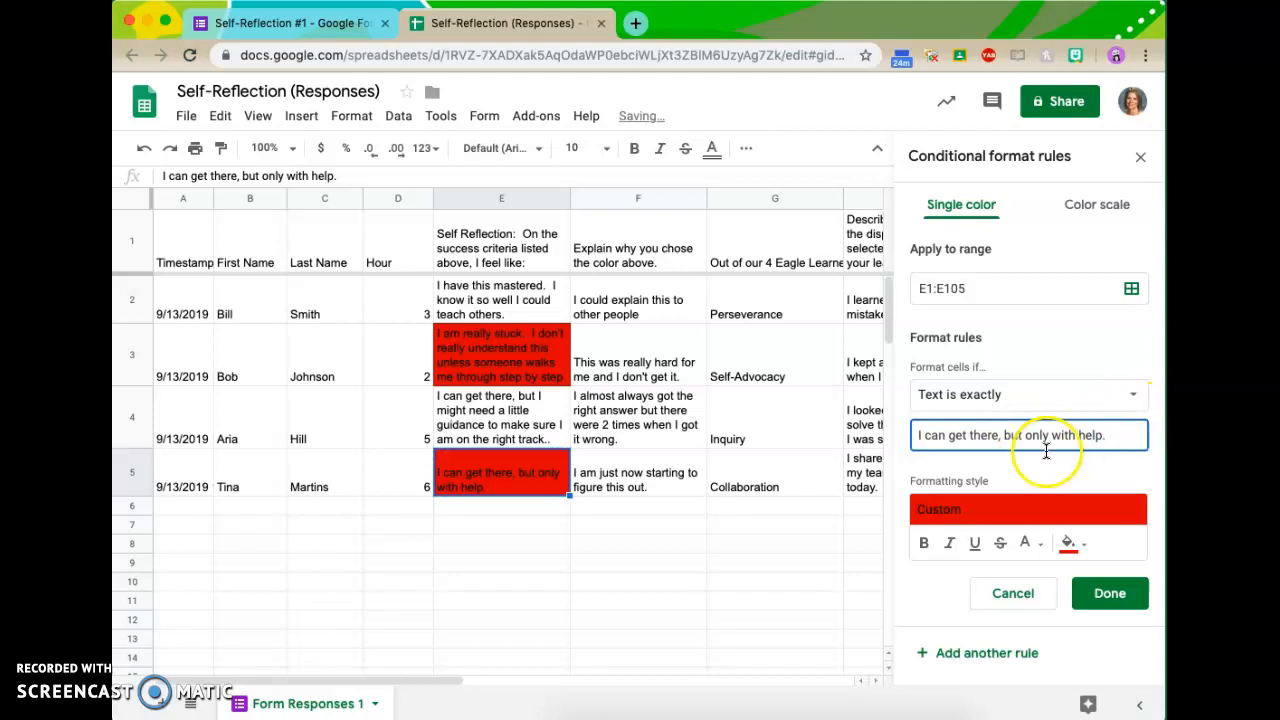
click(1070, 545)
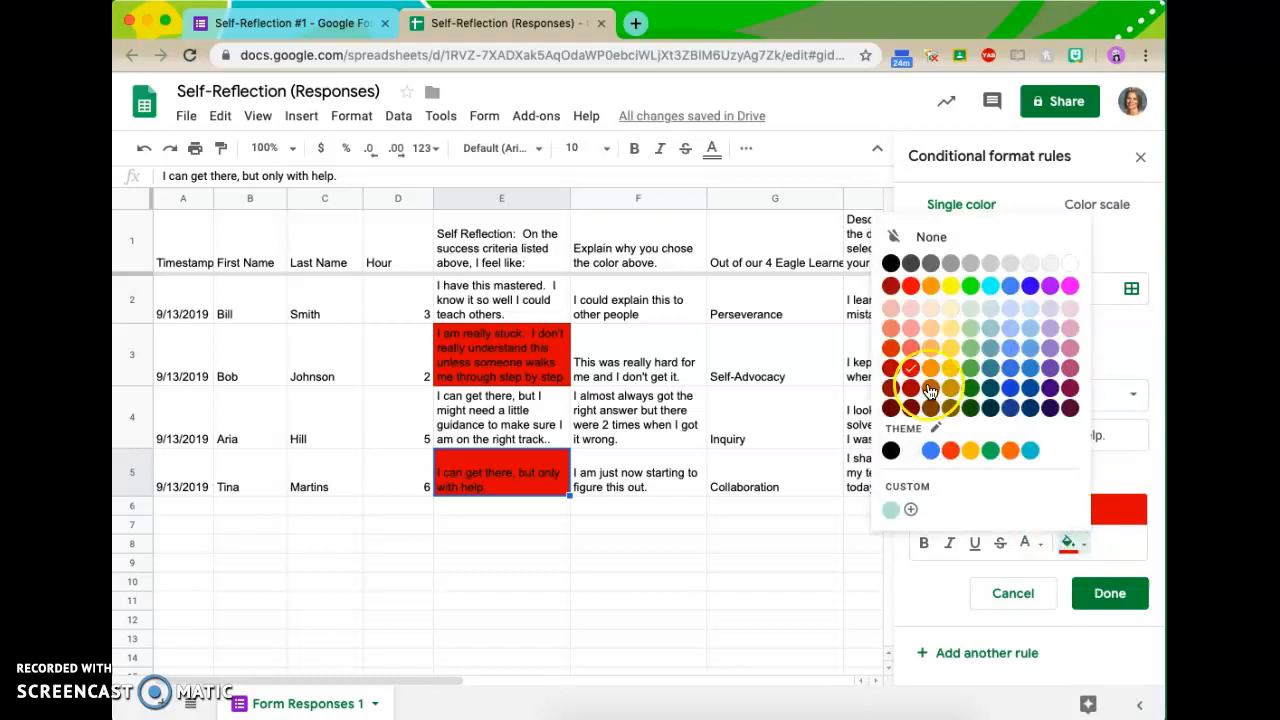
click(970, 450)
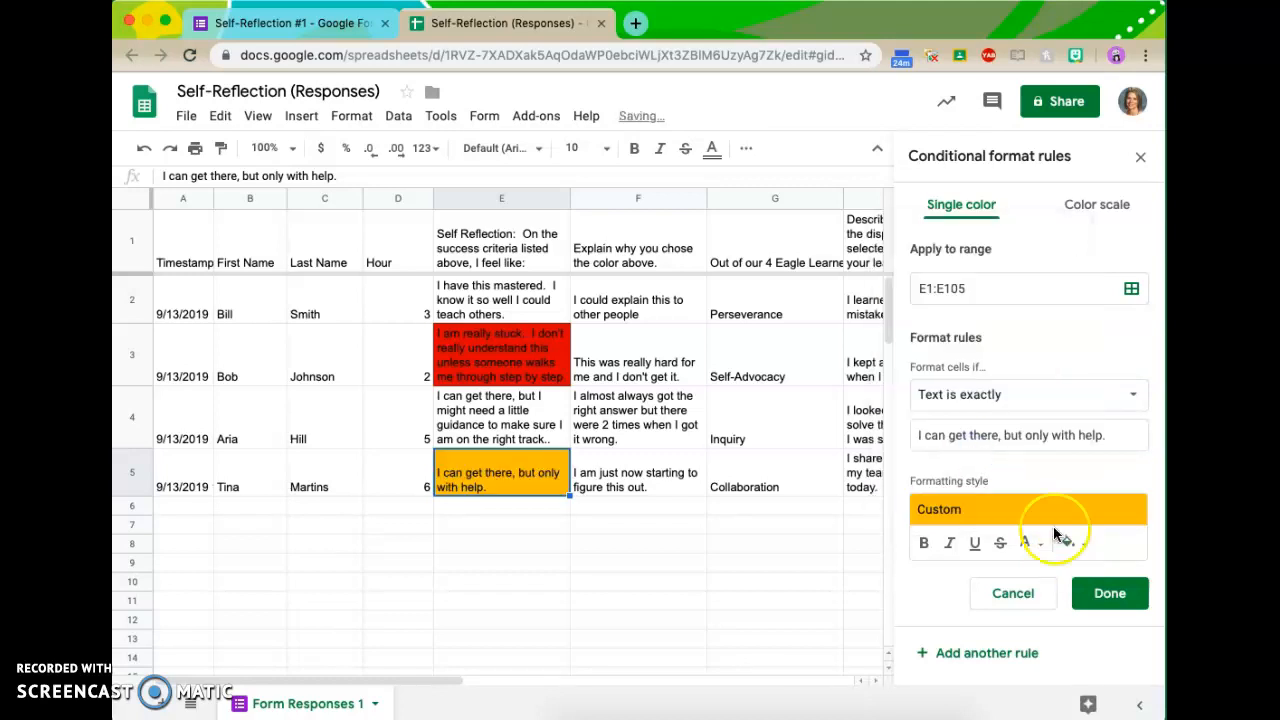
Step: Add a third rule with a blue fill for text exactly matching the "...might need a little guidance..." answer in E4
click(988, 652)
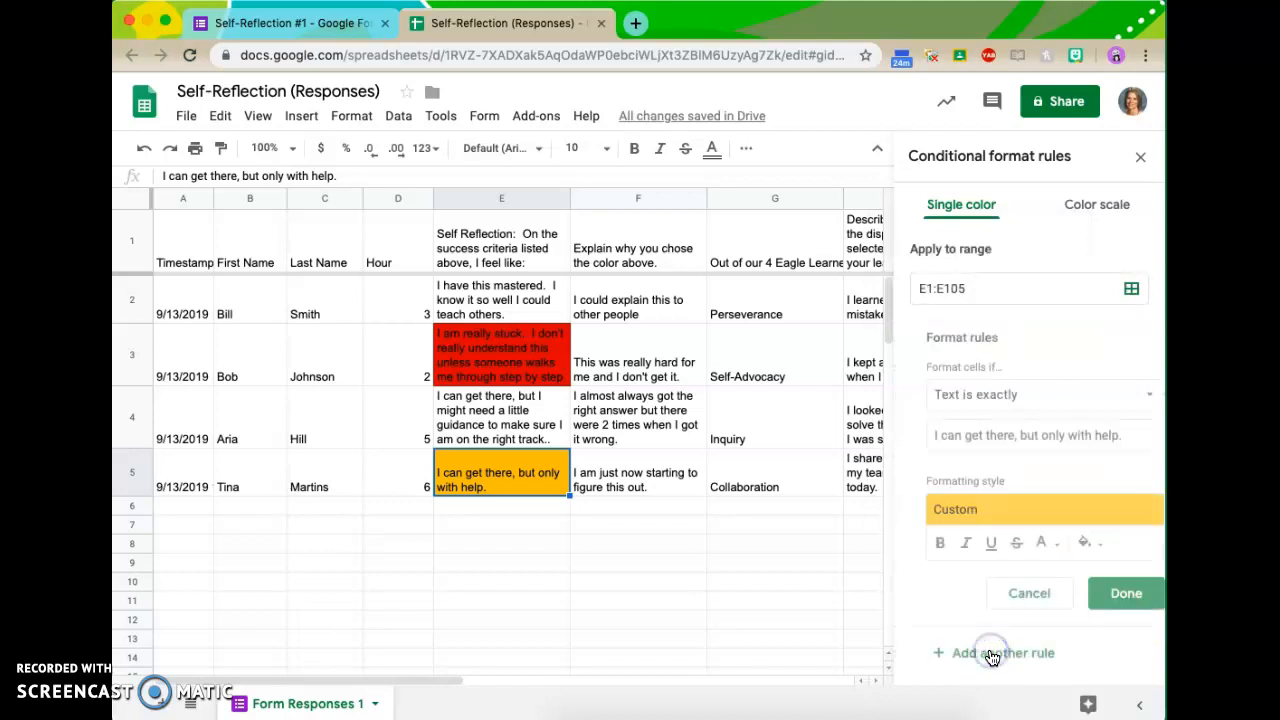
click(497, 418)
key(ctrl+c)
click(1013, 443)
key(ctrl+a)
key(ctrl+v)
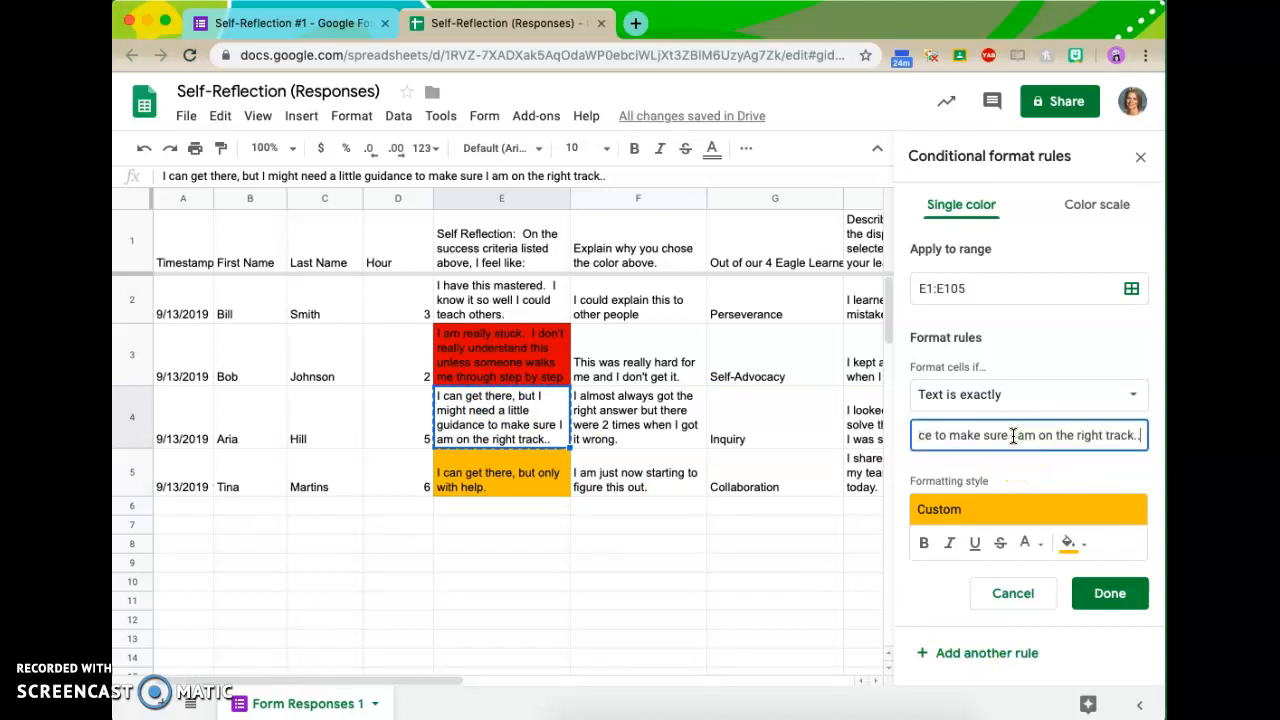
click(1070, 543)
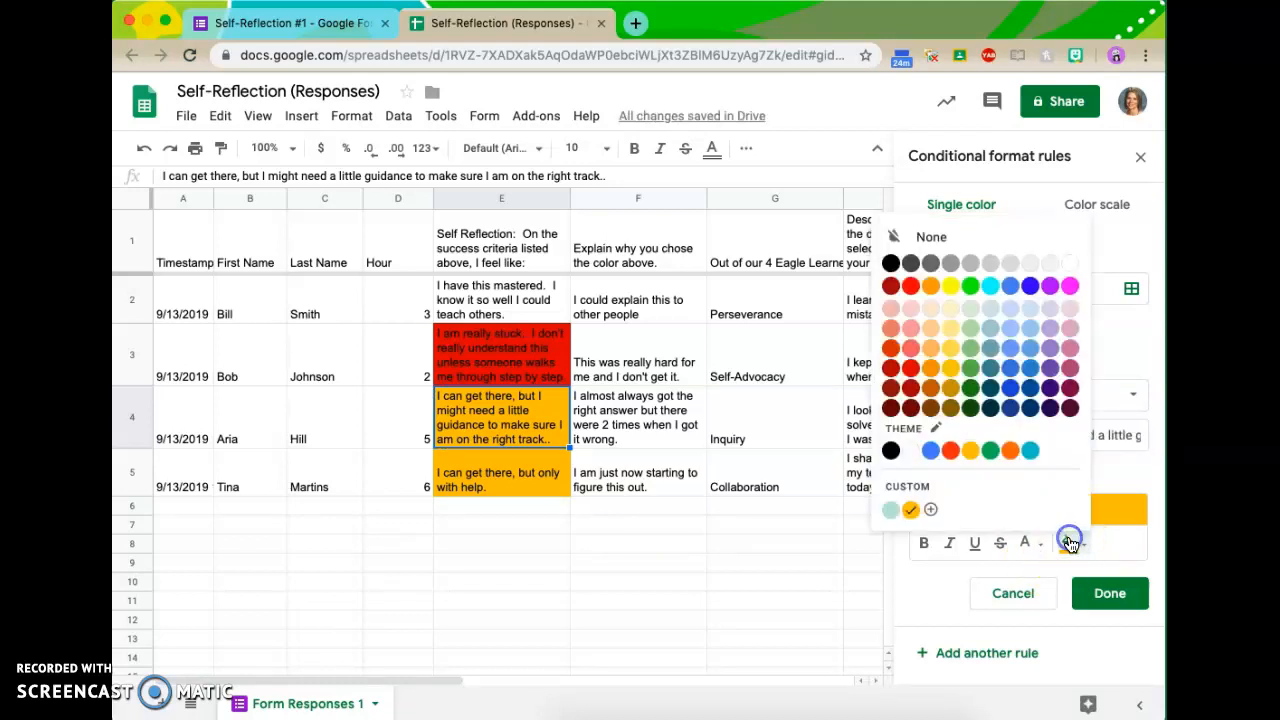
click(928, 452)
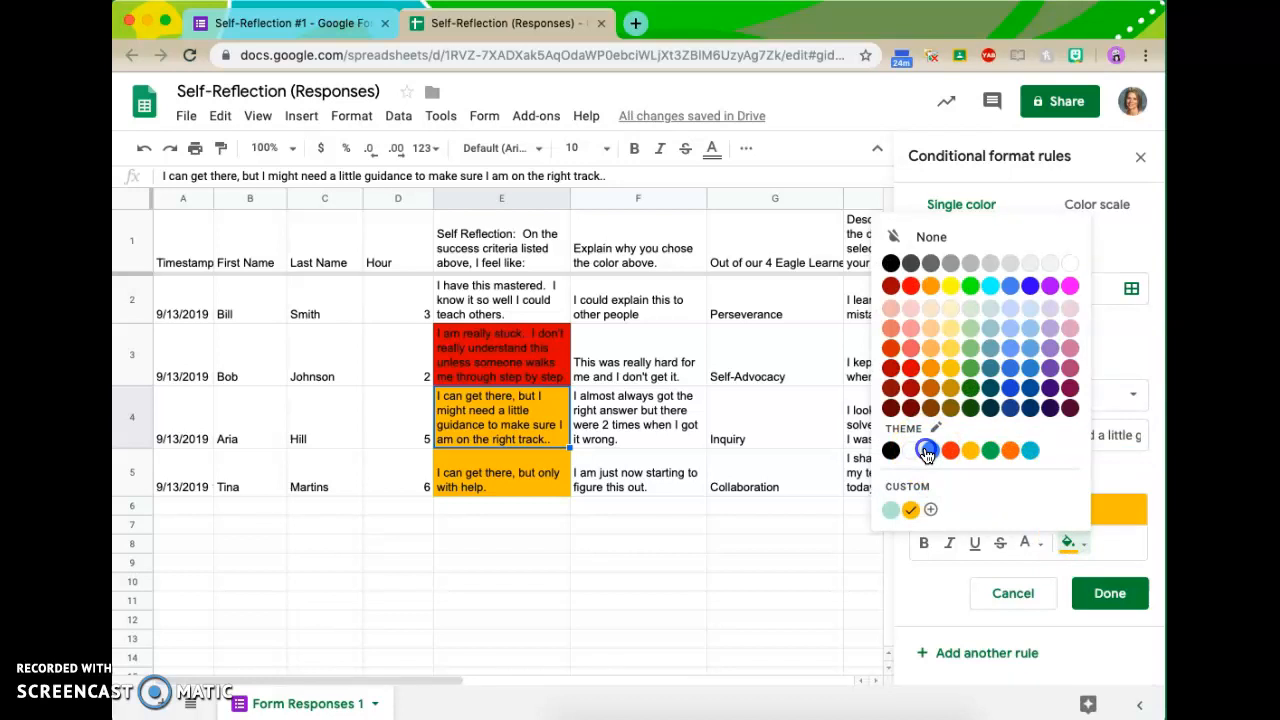
Step: Add a fourth rule filling text exactly matching "I have this mastered. I know it so well I could teach others." green, and save the rules
click(490, 301)
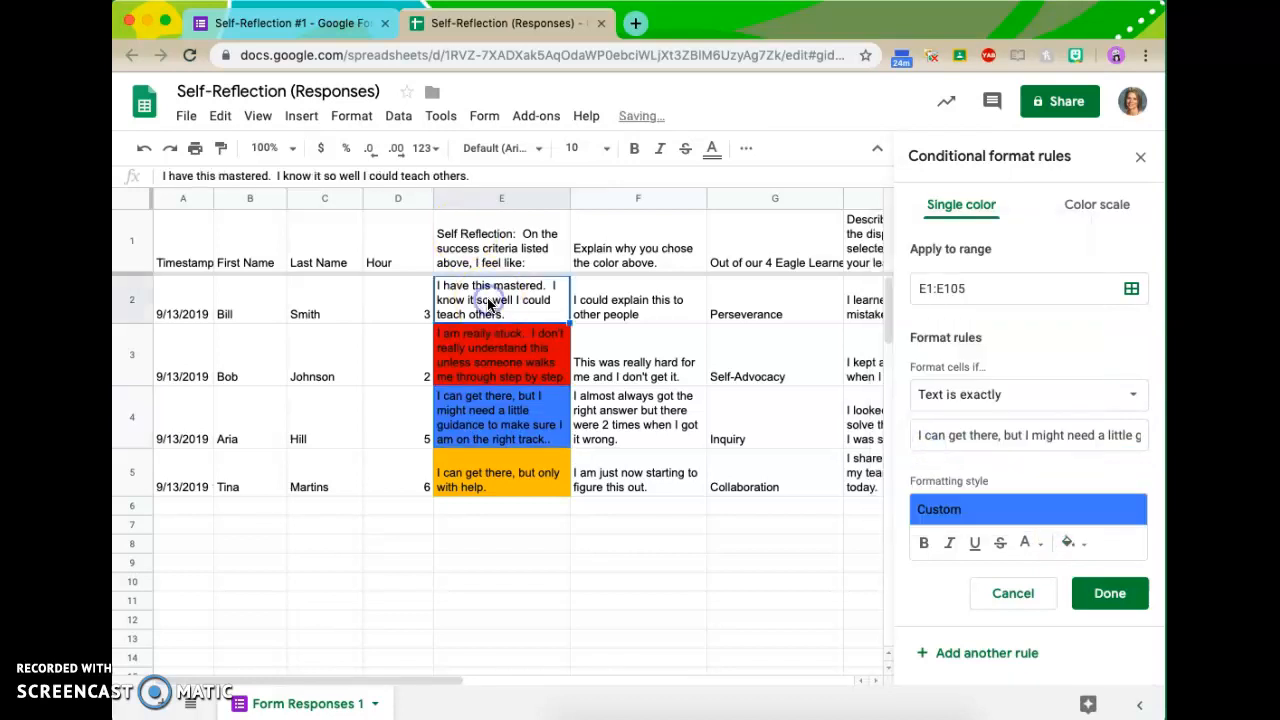
click(976, 604)
click(979, 654)
click(993, 443)
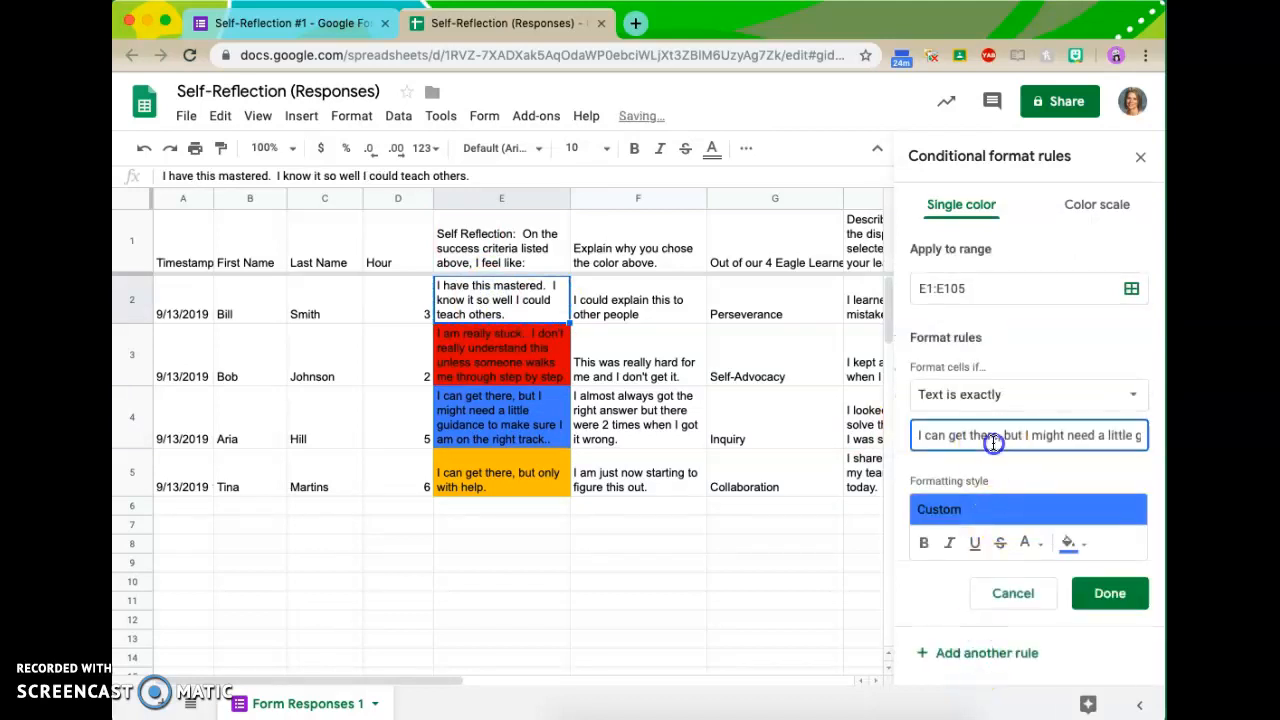
key(ctrl+a)
key(ctrl+v)
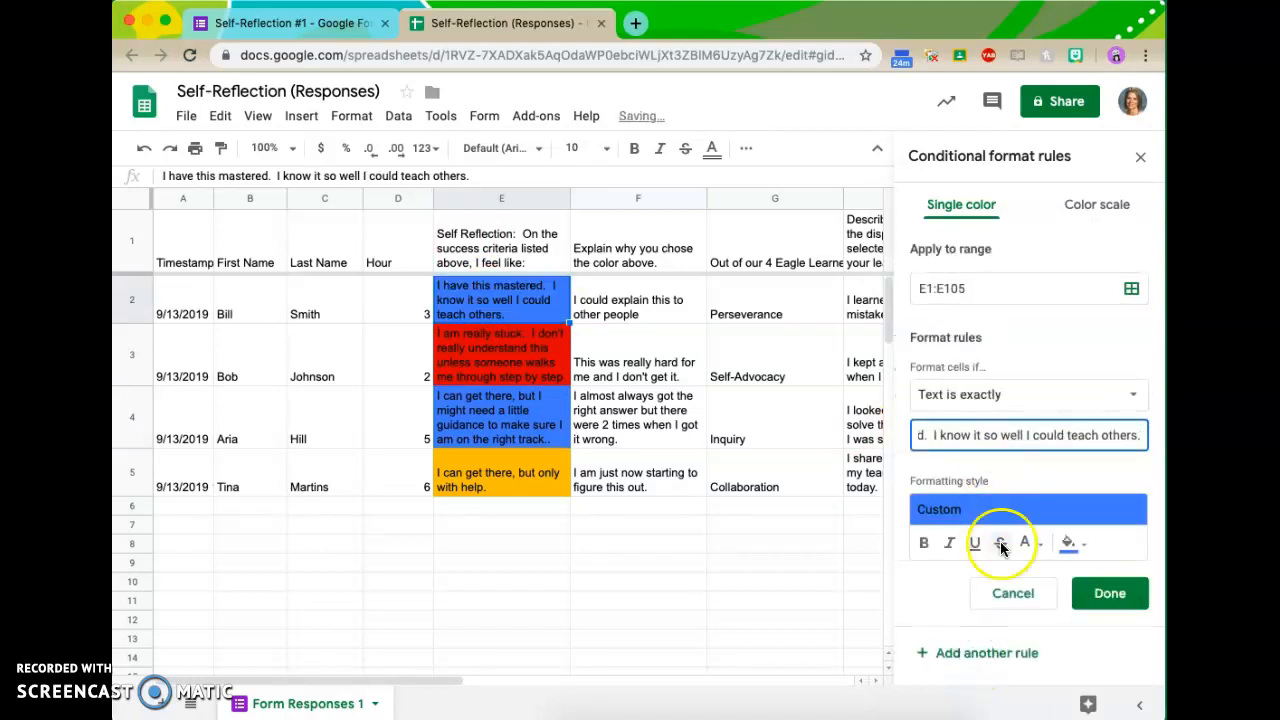
click(1085, 547)
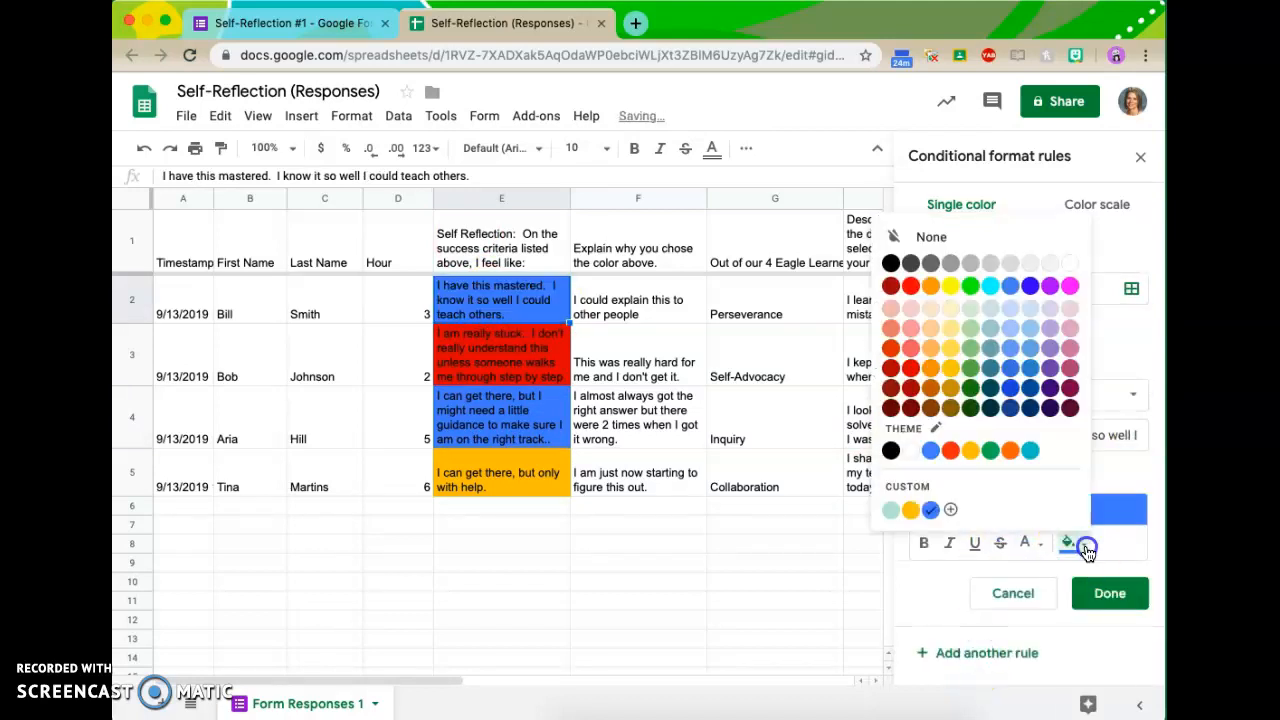
click(990, 450)
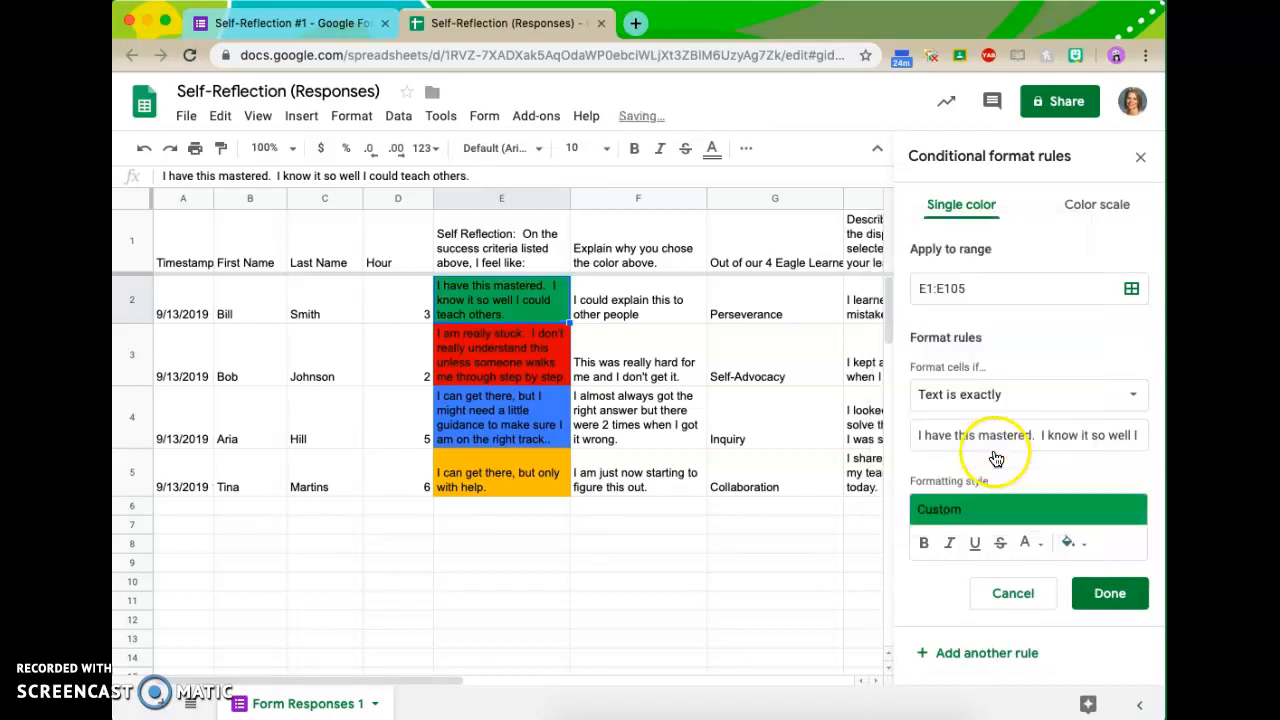
click(1110, 594)
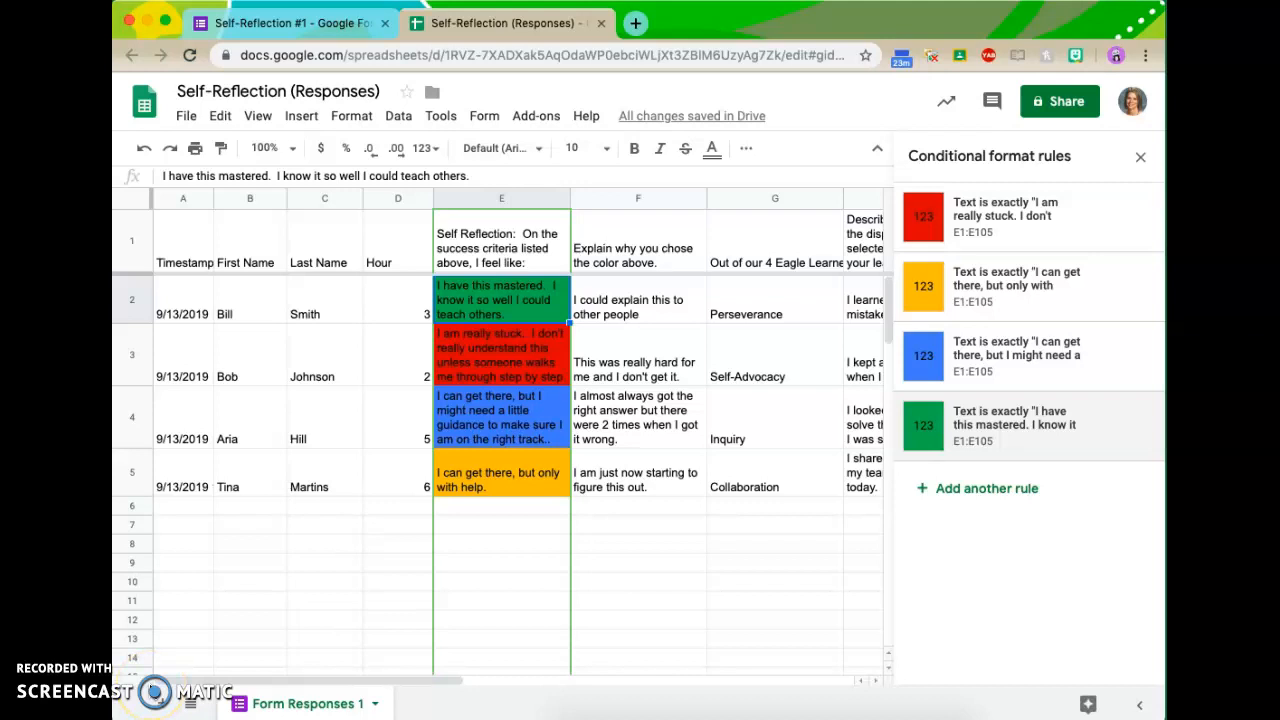
click(156, 693)
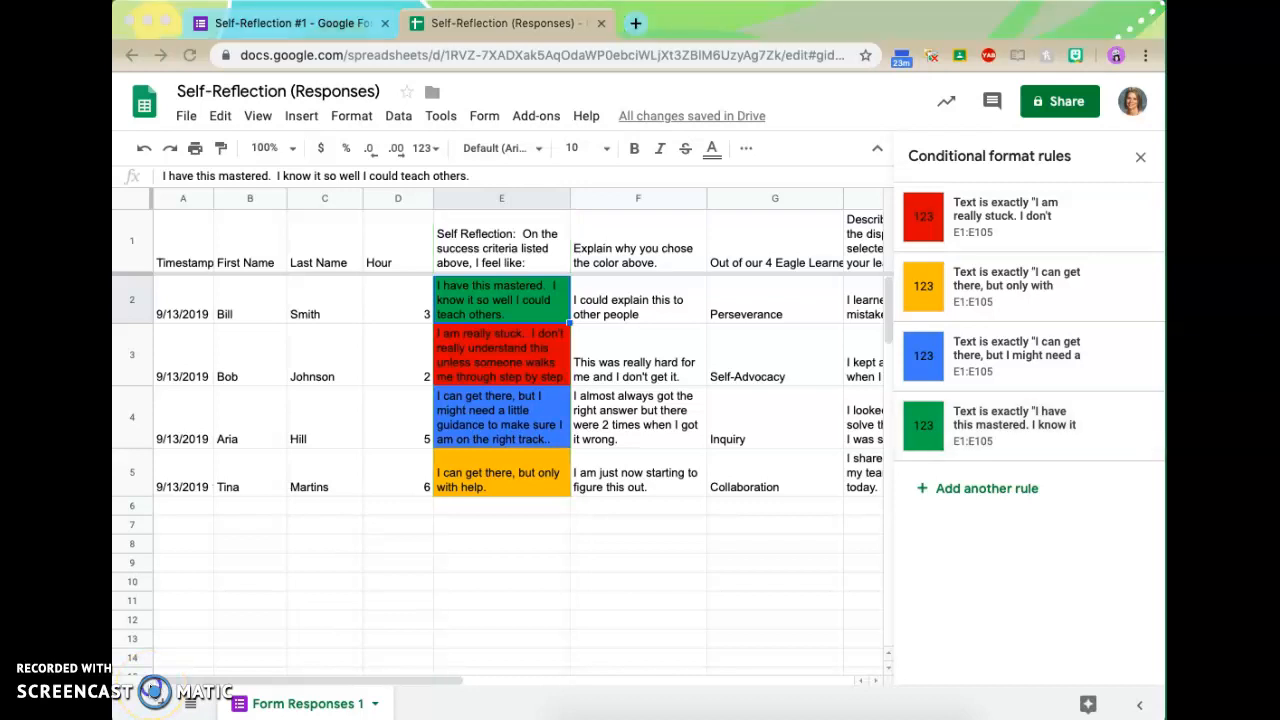
Step: Preview the Self-Reflection #1 form and enter Try as both first and last name, with hour 1
click(268, 27)
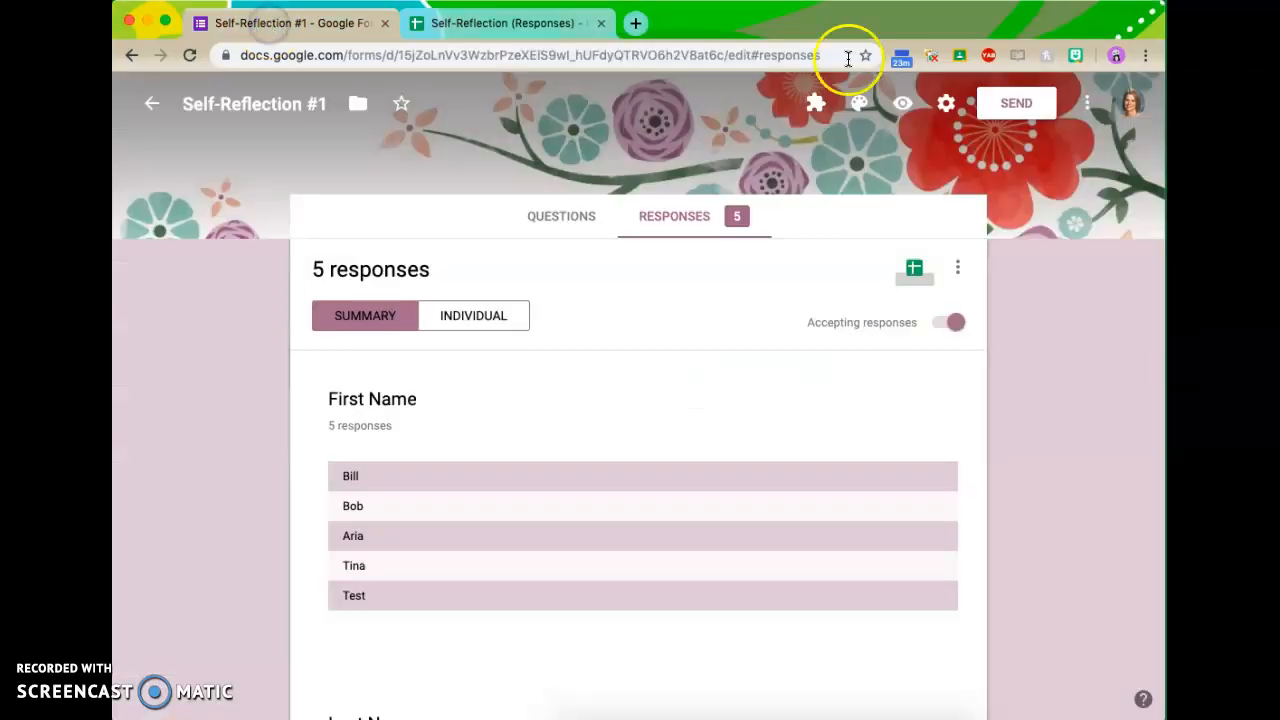
click(901, 105)
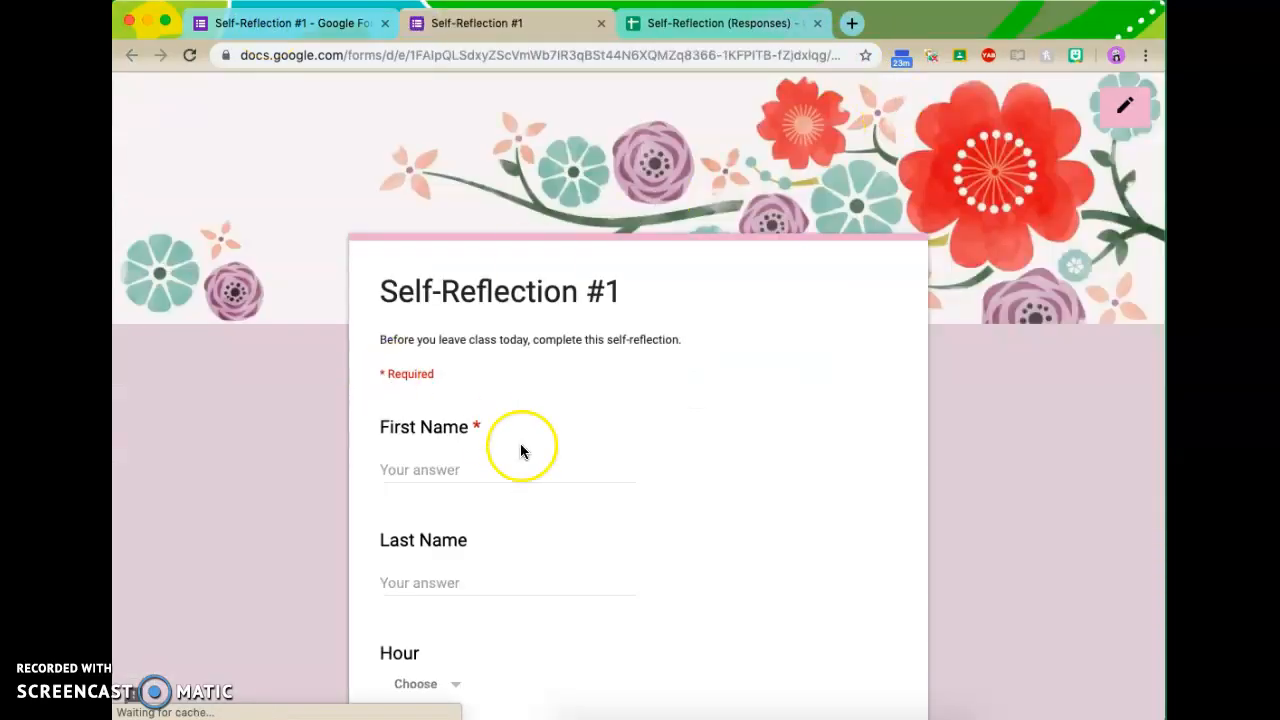
click(501, 469)
text(Try)
key(Tab)
text(Try)
key(Tab)
scroll(501, 469, down, 2)
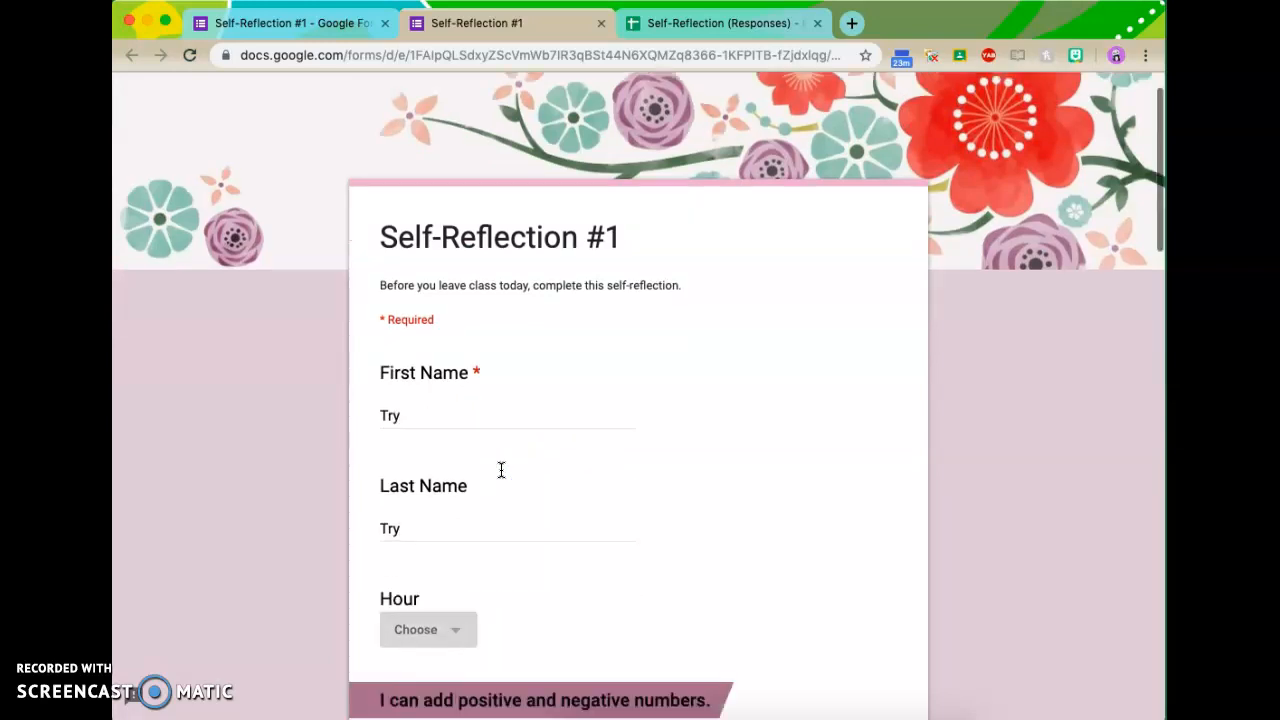
click(434, 575)
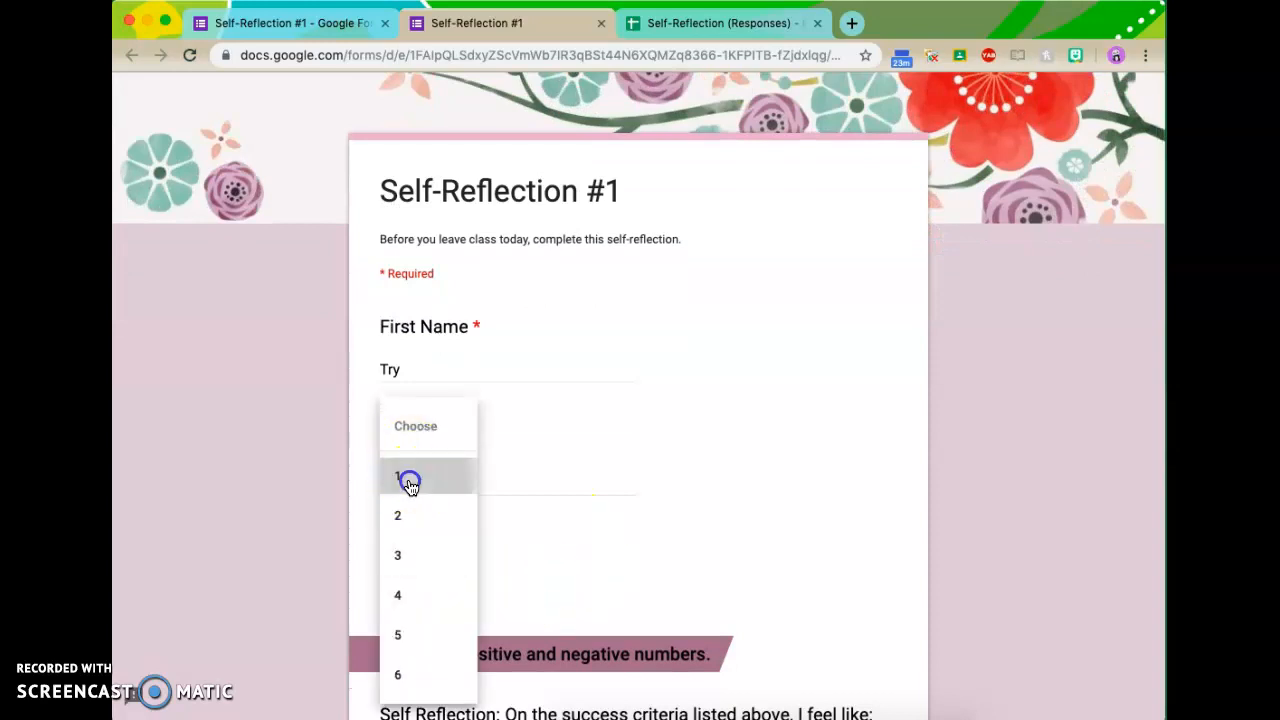
click(409, 478)
Step: Answer the self-reflection question with the green option, "I have this mastered. I know it so well I could teach others."
scroll(409, 482, down, 6)
scroll(411, 488, down, 3)
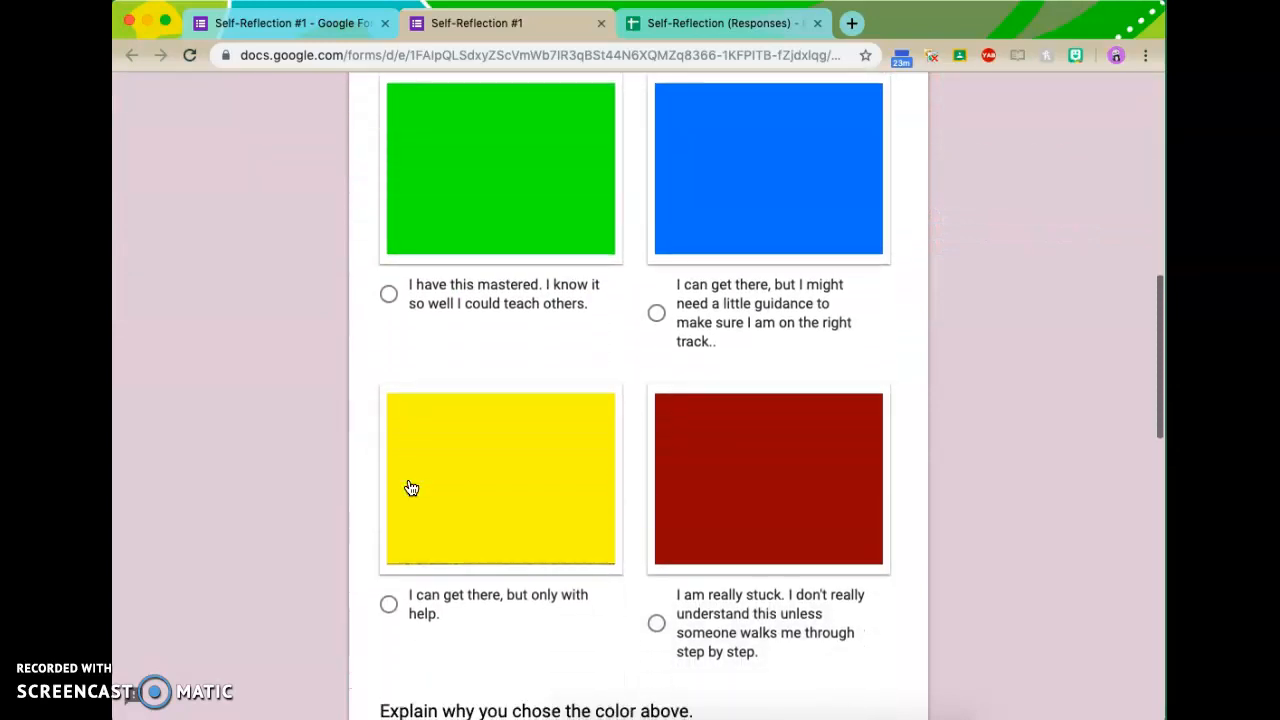
click(388, 256)
scroll(559, 437, down, 8)
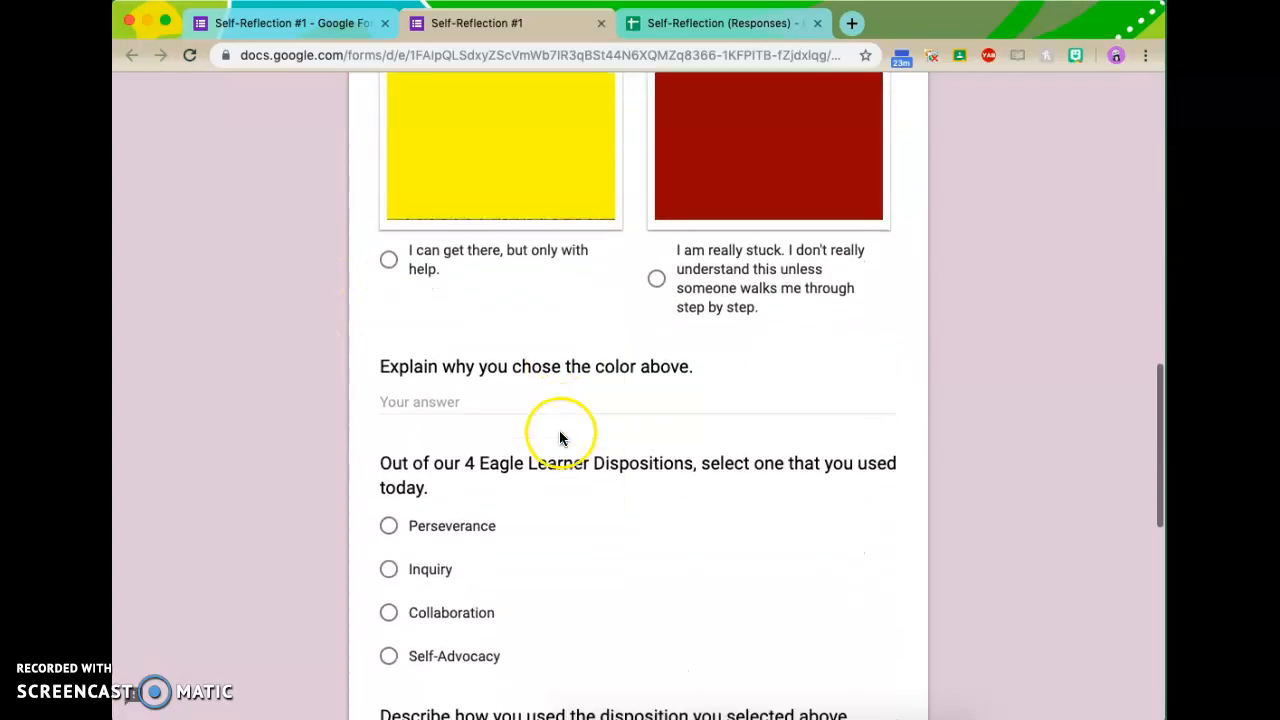
Step: Enter Try as the explanation for the chosen color and select Self-Advocacy as the disposition used today
click(470, 397)
text(Tr)
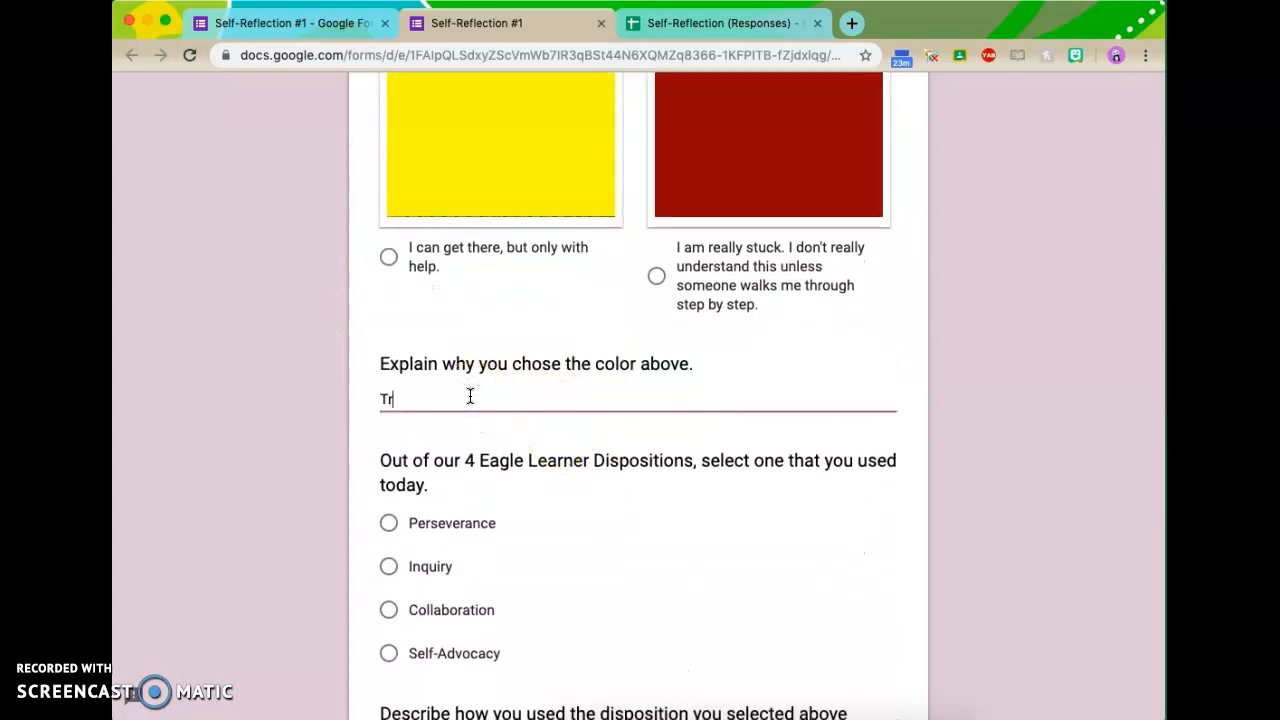
scroll(470, 397, down, 6)
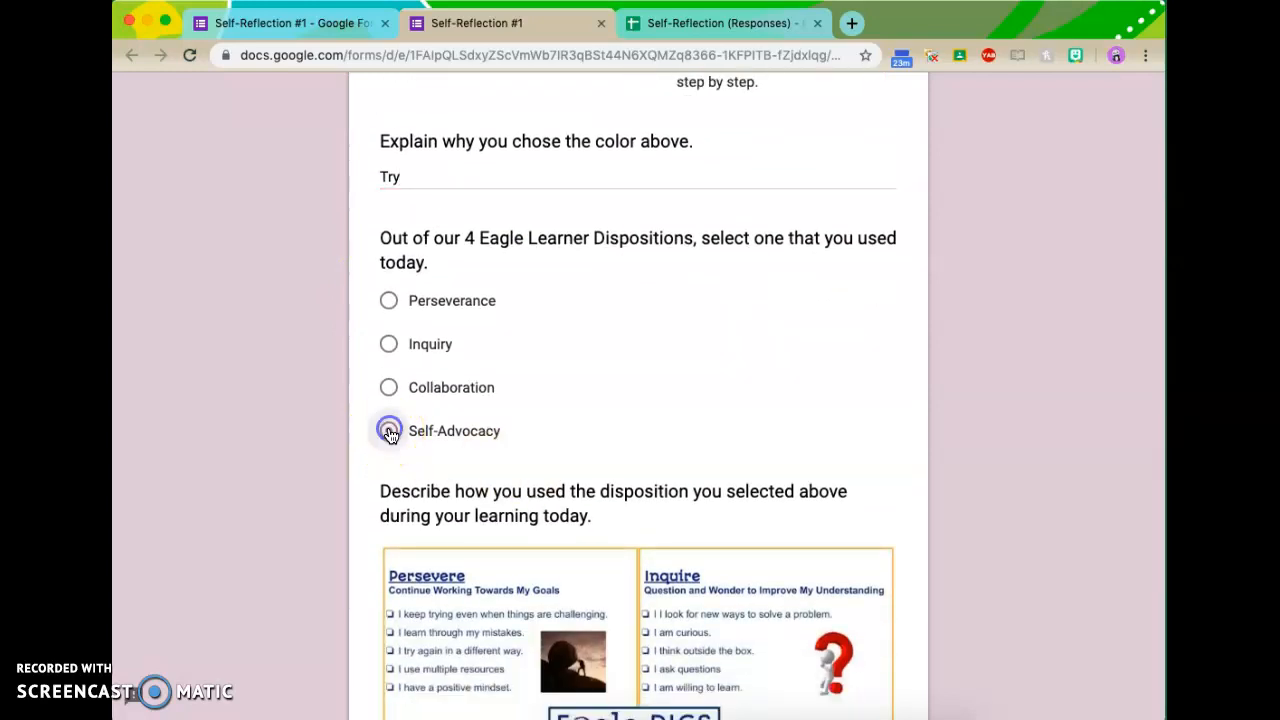
Step: Enter Try as the description of how the disposition was used, and submit the form
scroll(389, 430, down, 11)
scroll(388, 432, down, 3)
click(428, 432)
text(Try)
click(408, 511)
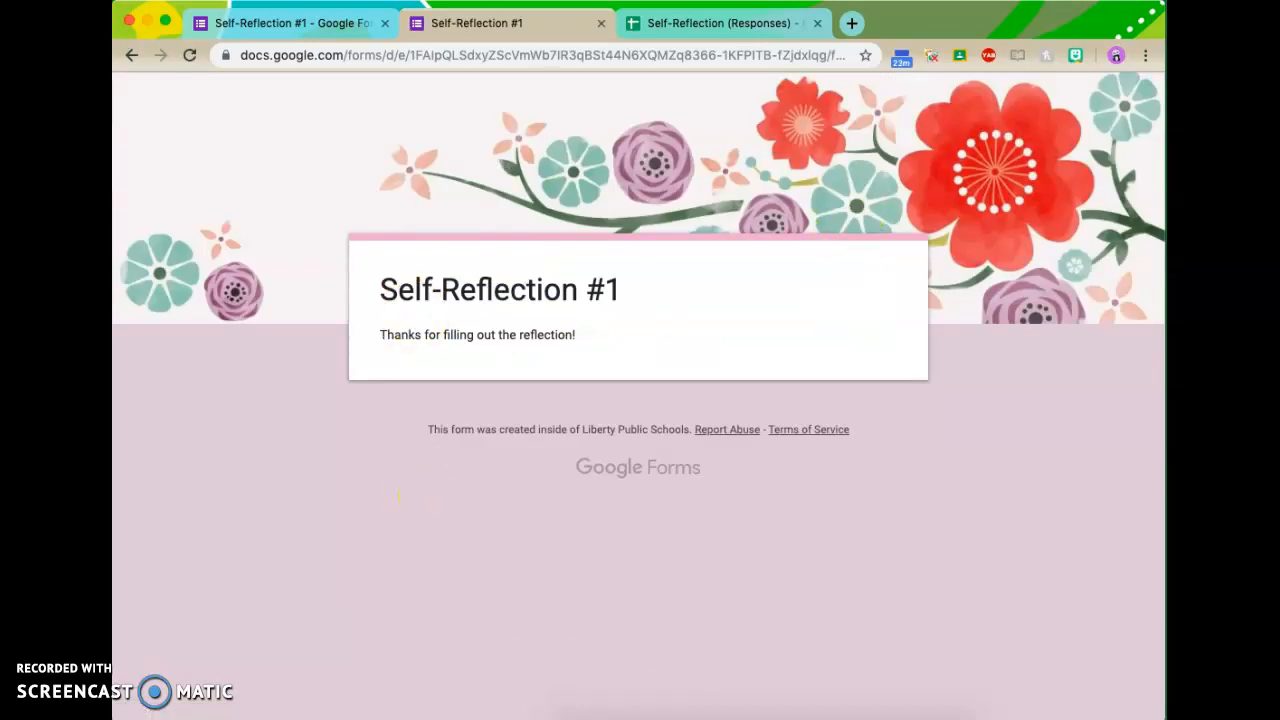
Step: Return to the Self-Reflection (Responses) spreadsheet and check the color of the new response's self-reflection answer in E6
click(723, 33)
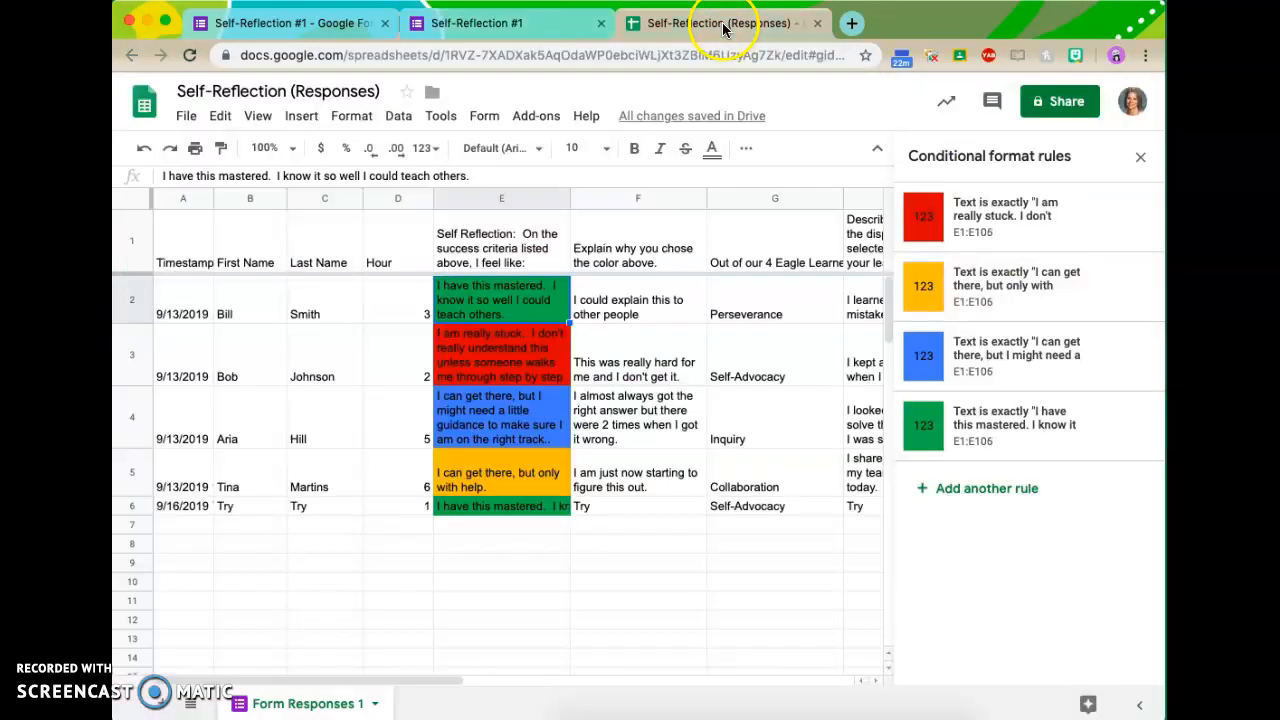
click(575, 496)
click(537, 510)
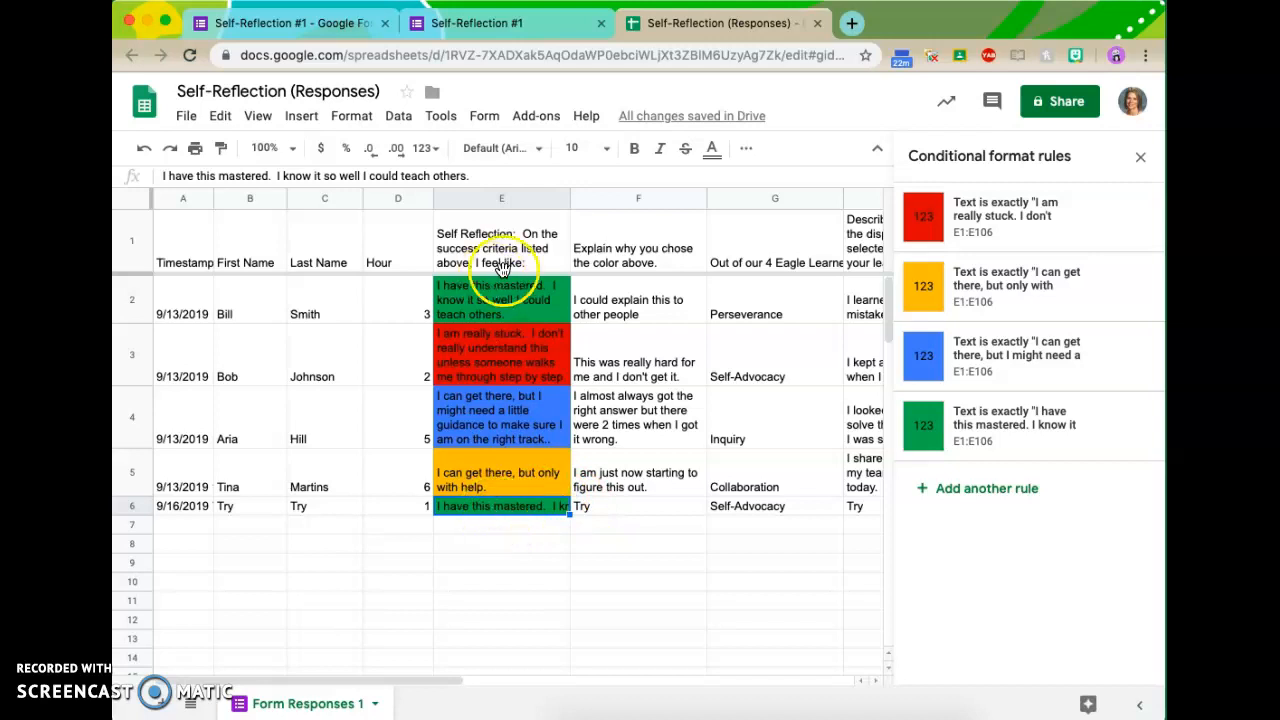
Step: Wrap the text in the whole self-reflection answer column E
click(522, 200)
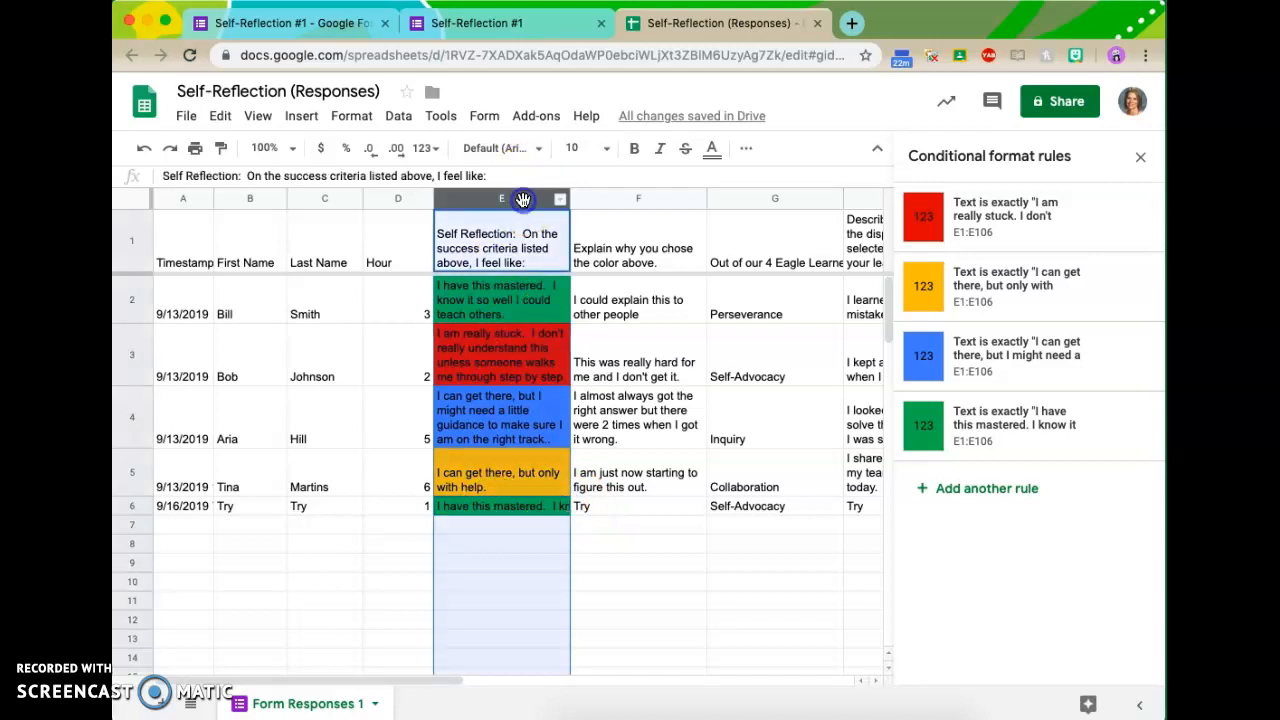
click(749, 150)
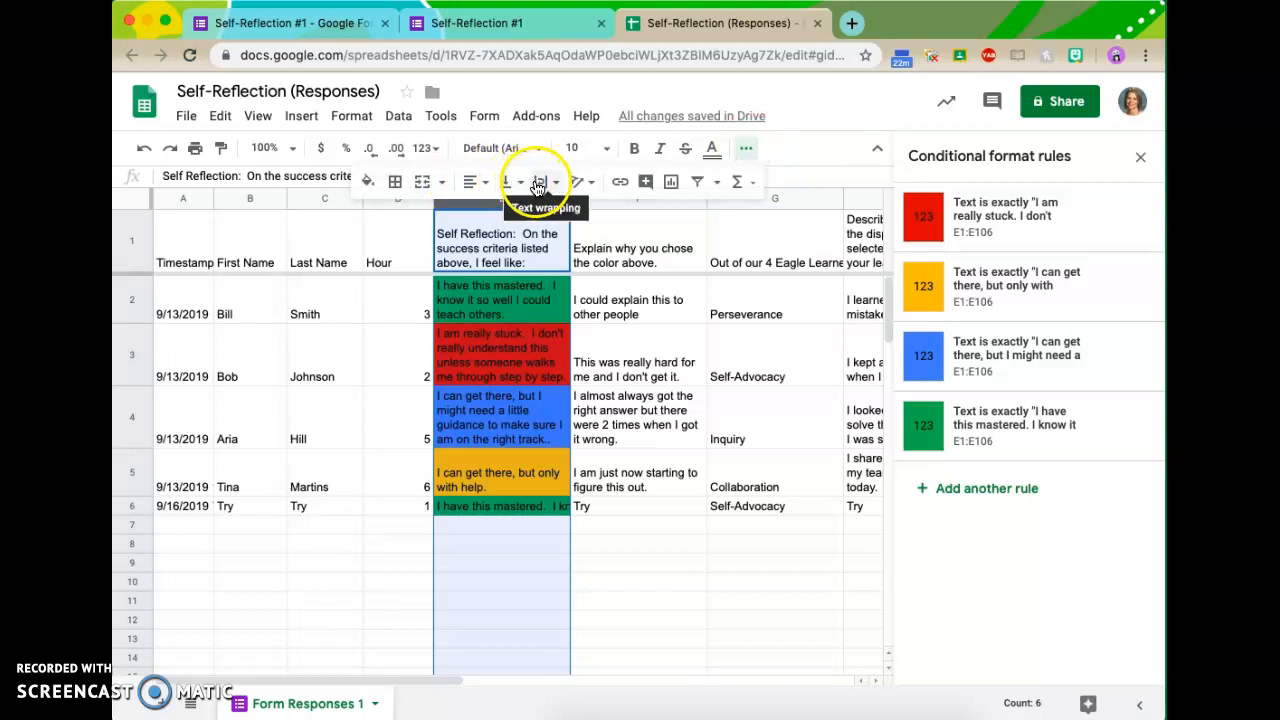
click(539, 184)
click(570, 214)
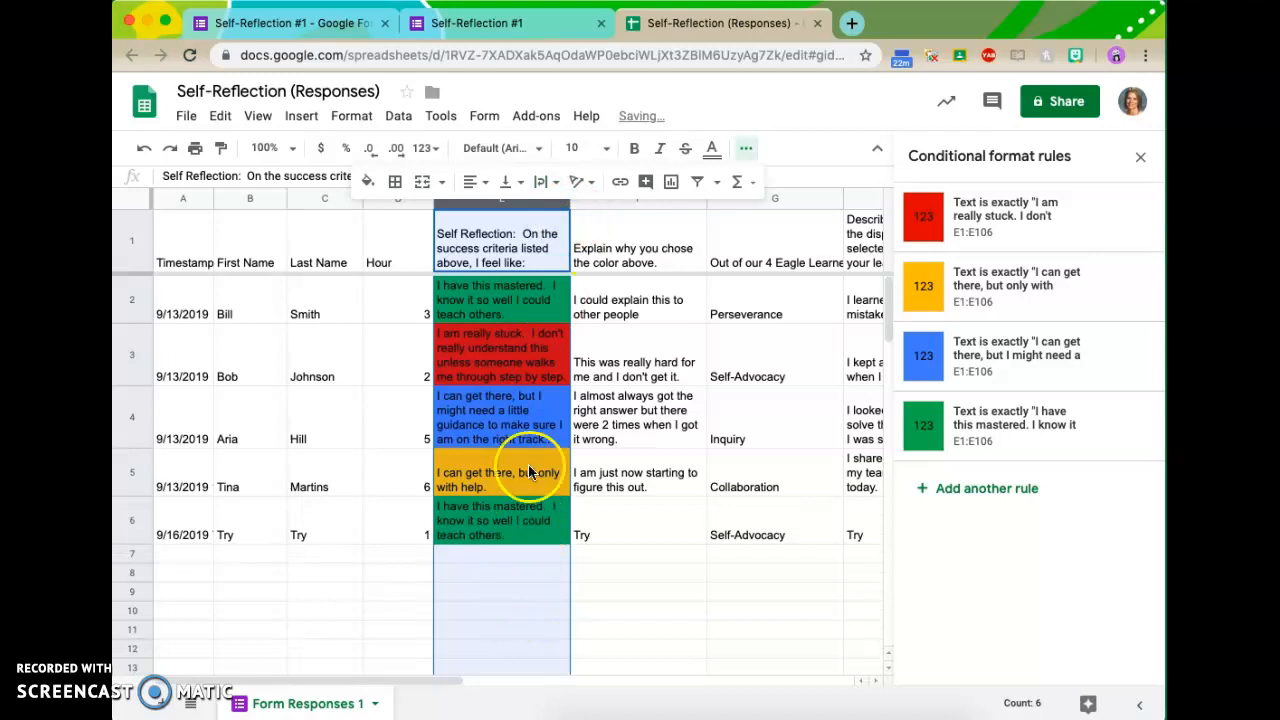
click(632, 508)
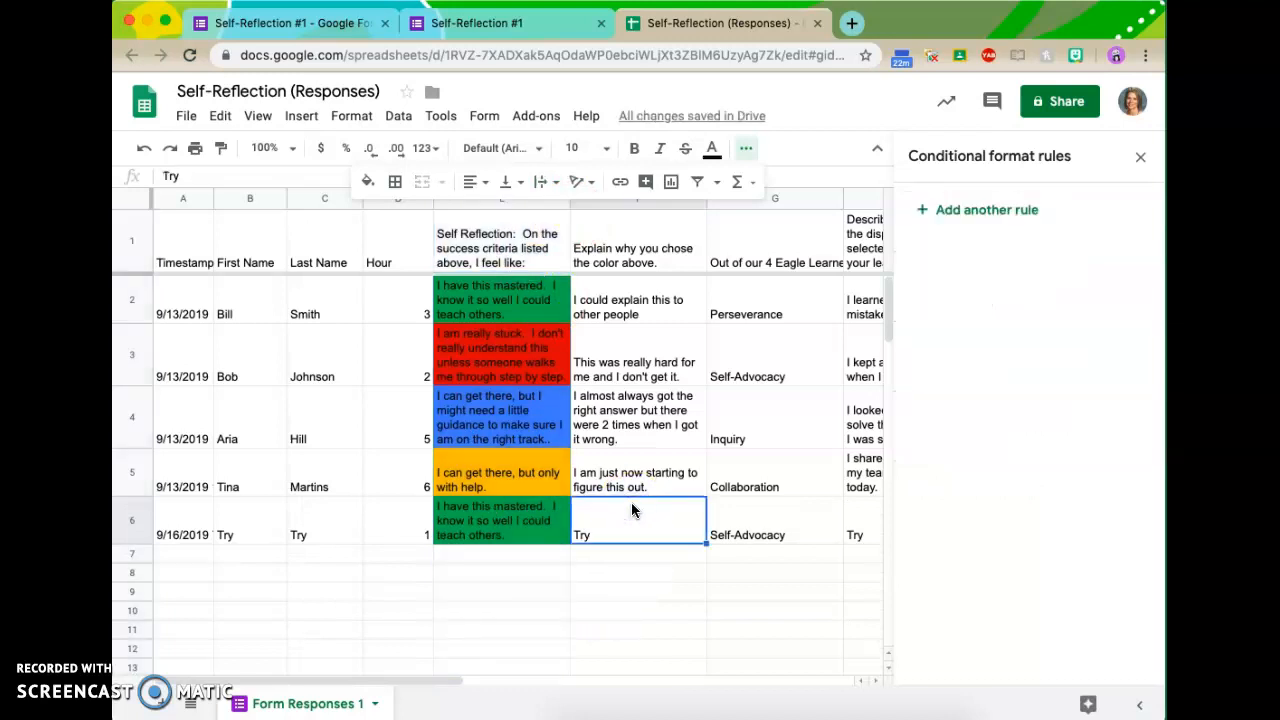